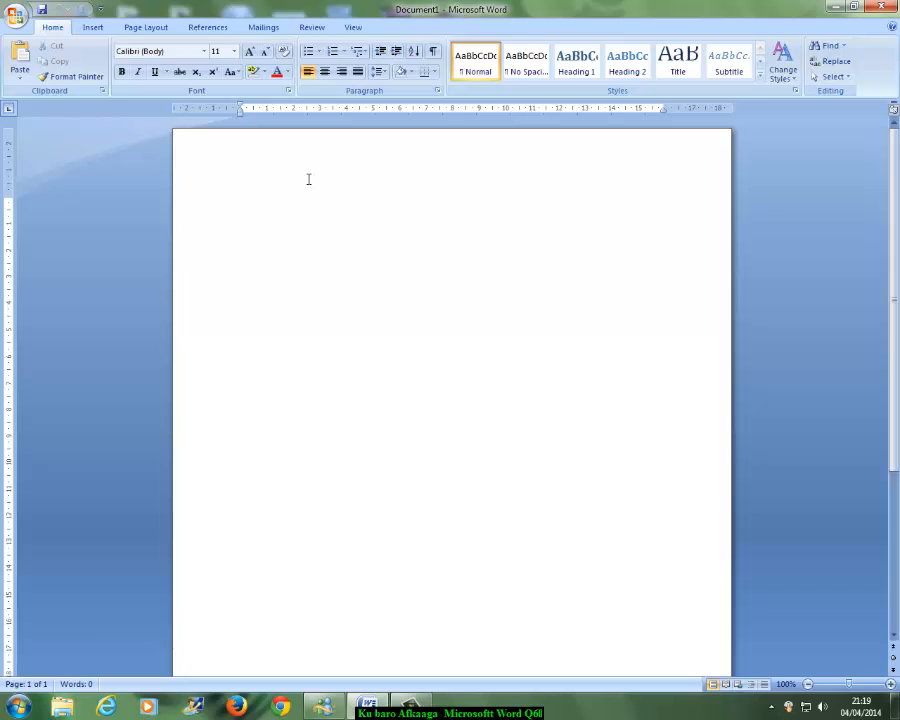
left_click(92, 27)
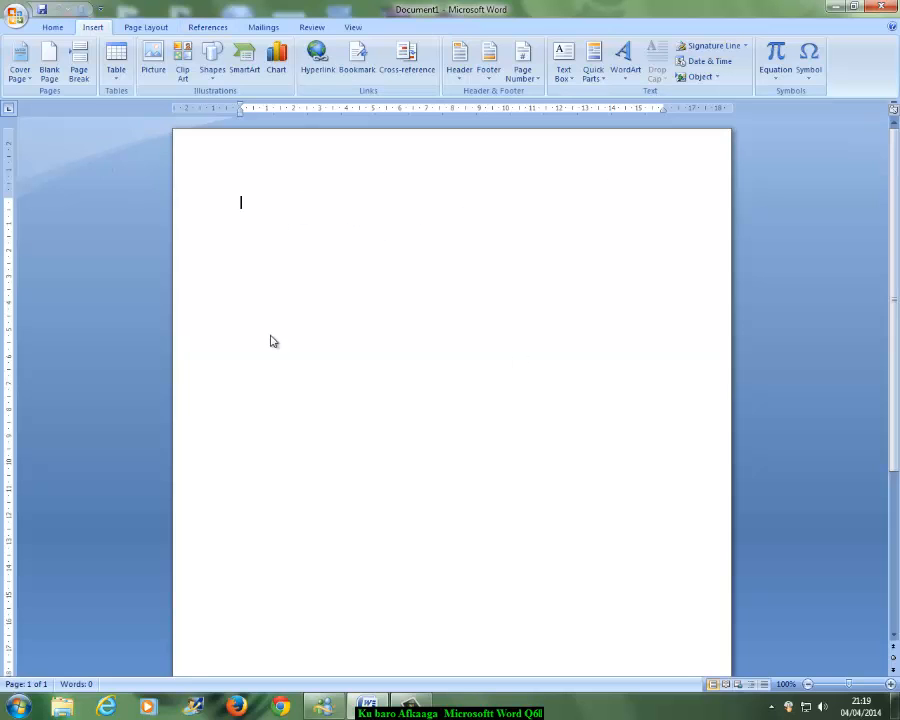
left_click(58, 28)
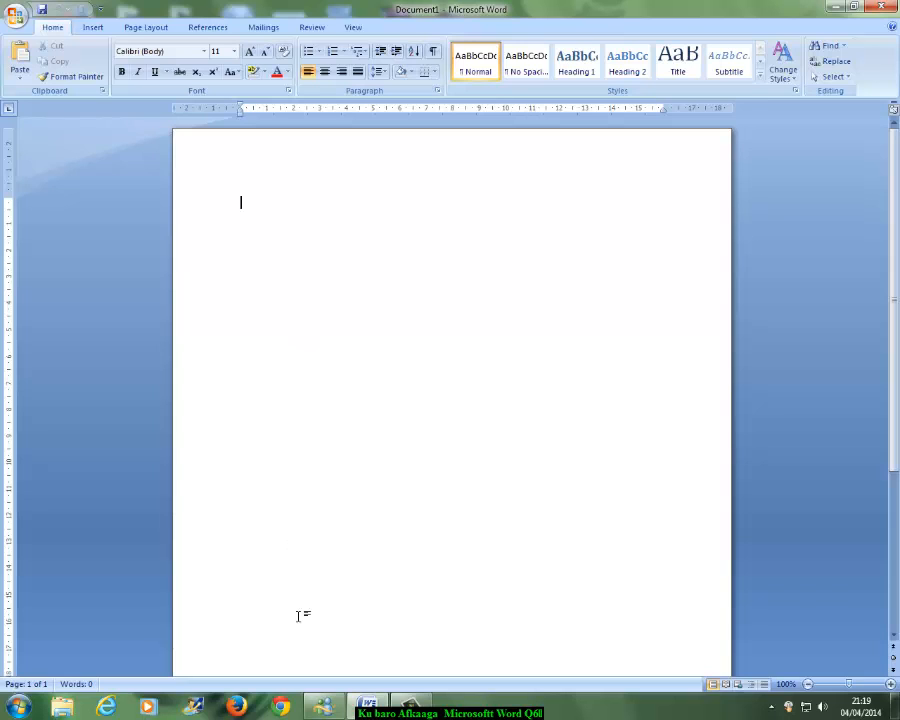
- Switch to Chrome and open the hiiraan.com news site
left_click(285, 708)
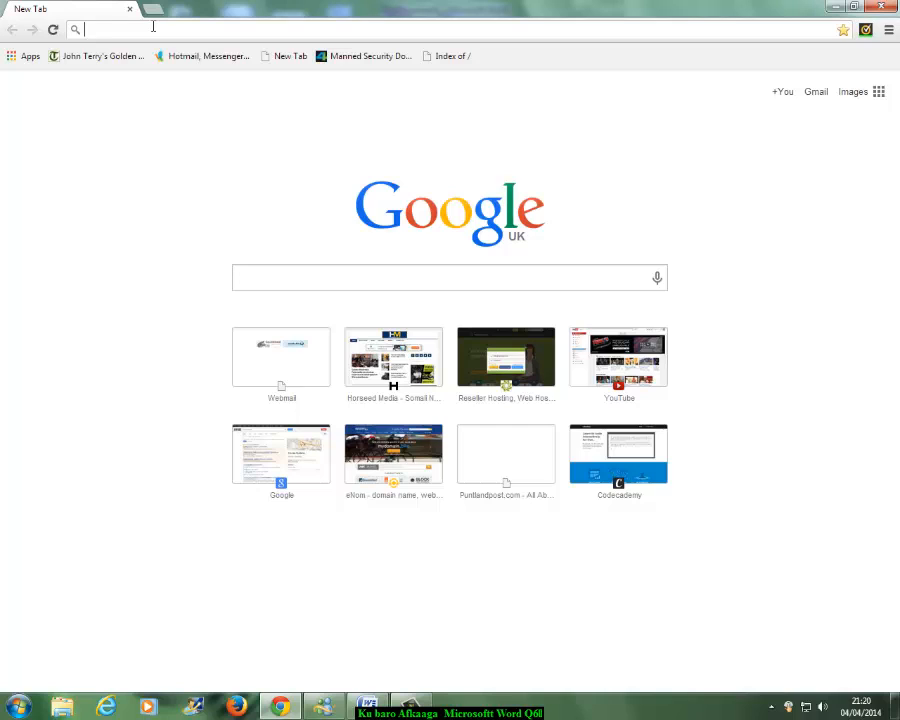
type("hiiraan.com")
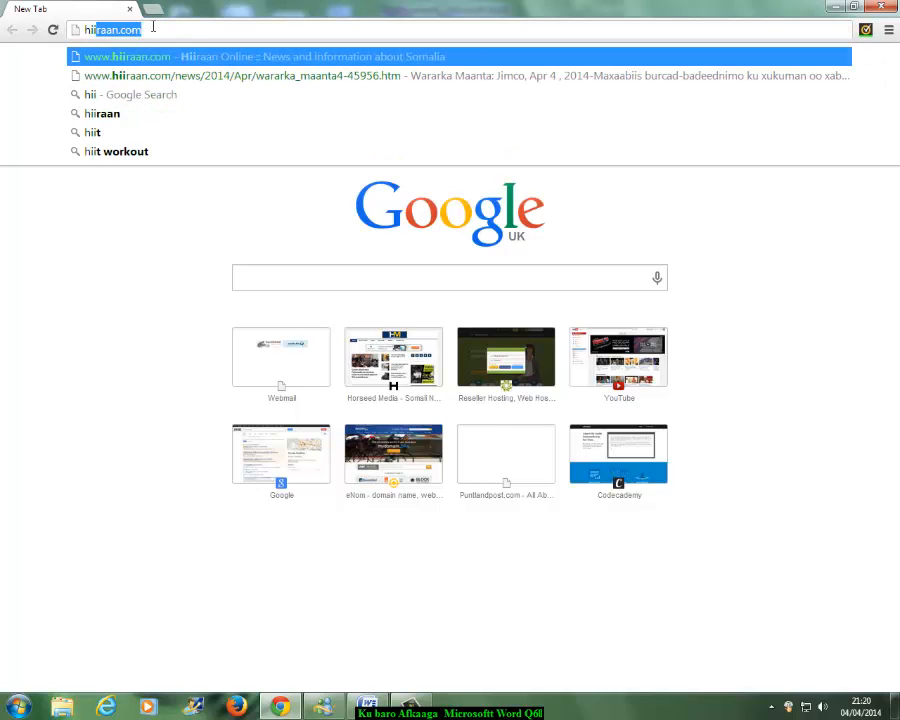
key("Return")
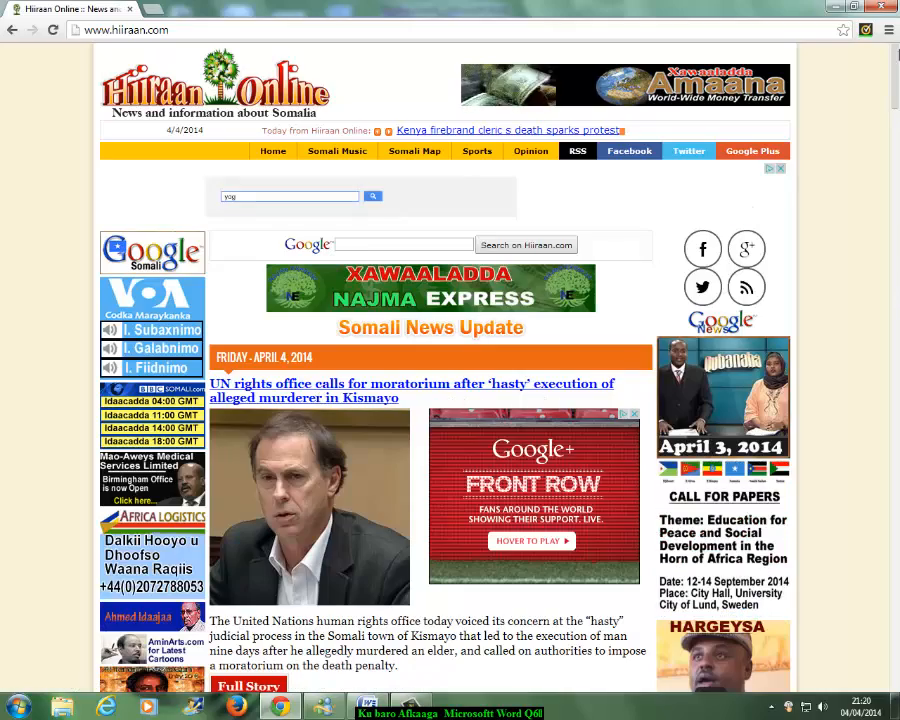
- Open the article "Maxaabiis burcad-badeednimo ku xukuman oo xabsiga Boosaaso ka baxsaday" from the April 4 Somali-language news list
left_click_drag(896, 73, 896, 145)
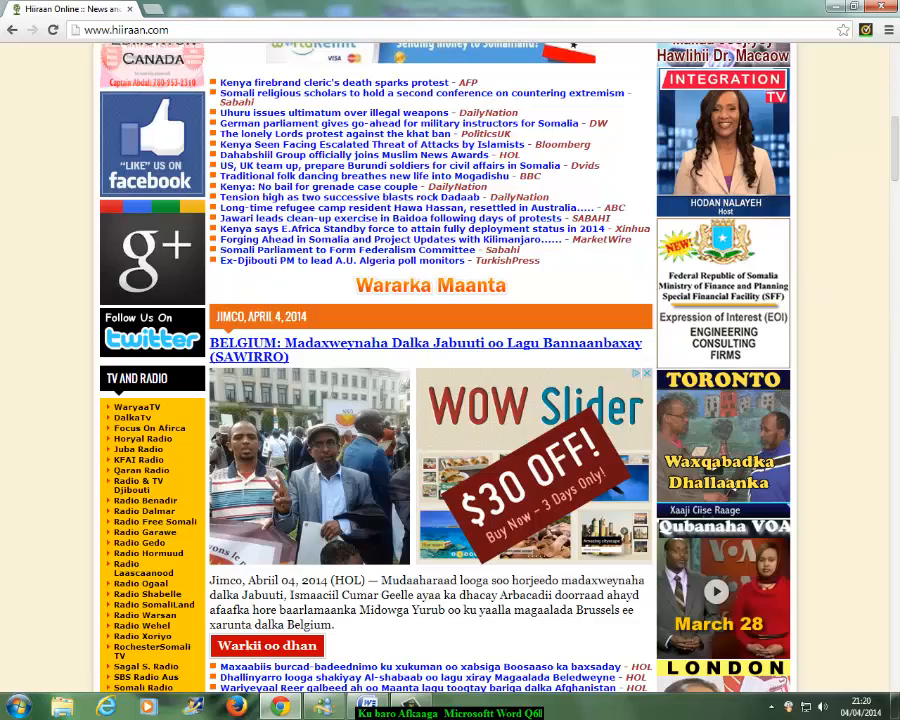
left_click_drag(896, 145, 897, 188)
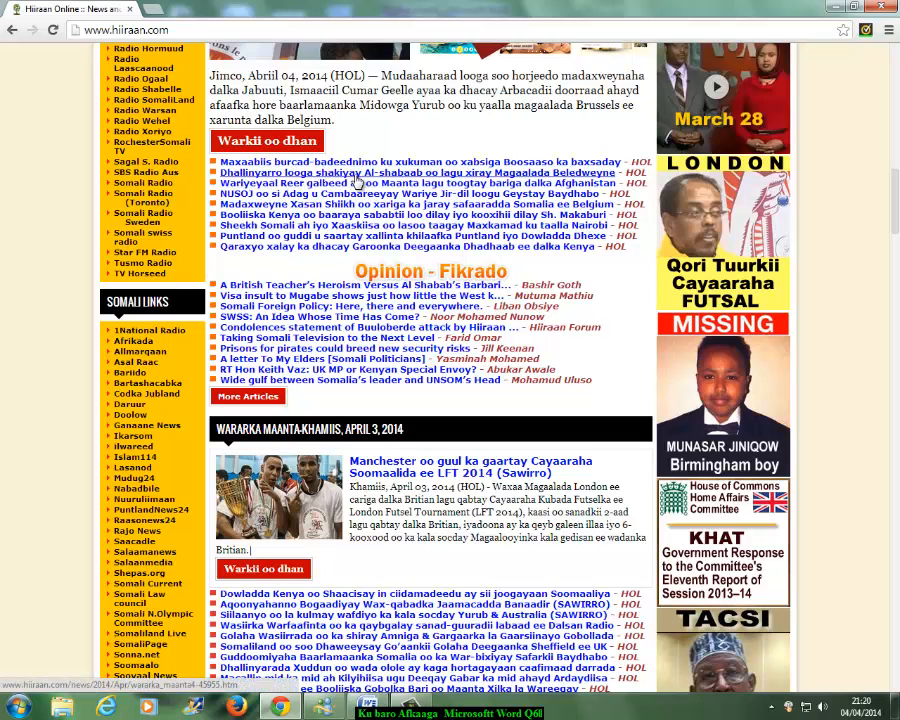
left_click(308, 167)
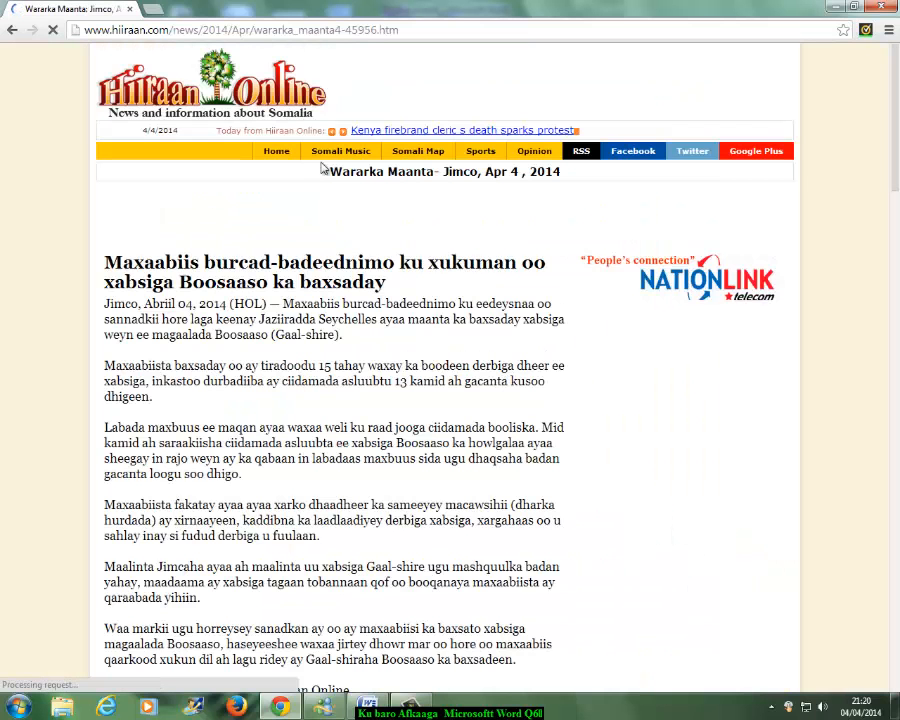
left_click_drag(897, 84, 897, 120)
scroll(897, 120, "up", 1)
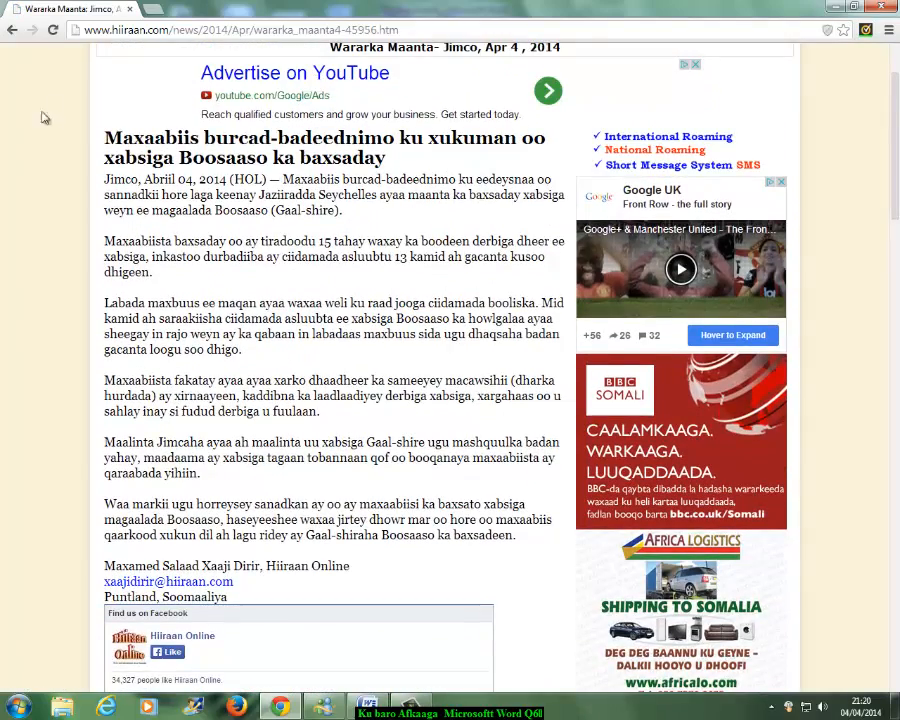
- Copy the article's headline and all body paragraphs, leaving out the author details
left_click_drag(113, 140, 518, 545)
key("ctrl+c")
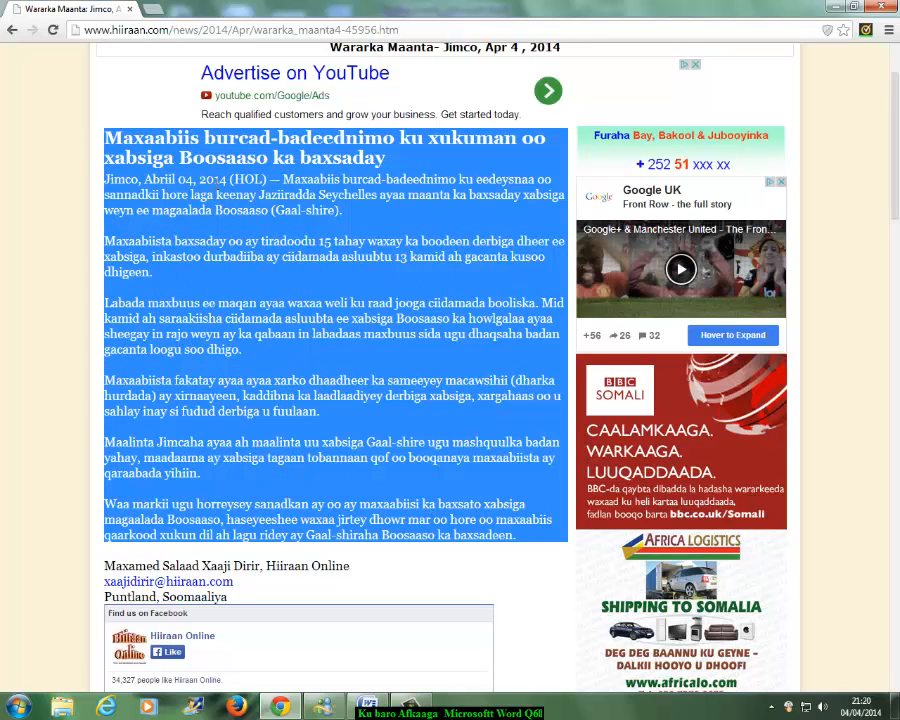
right_click(224, 186)
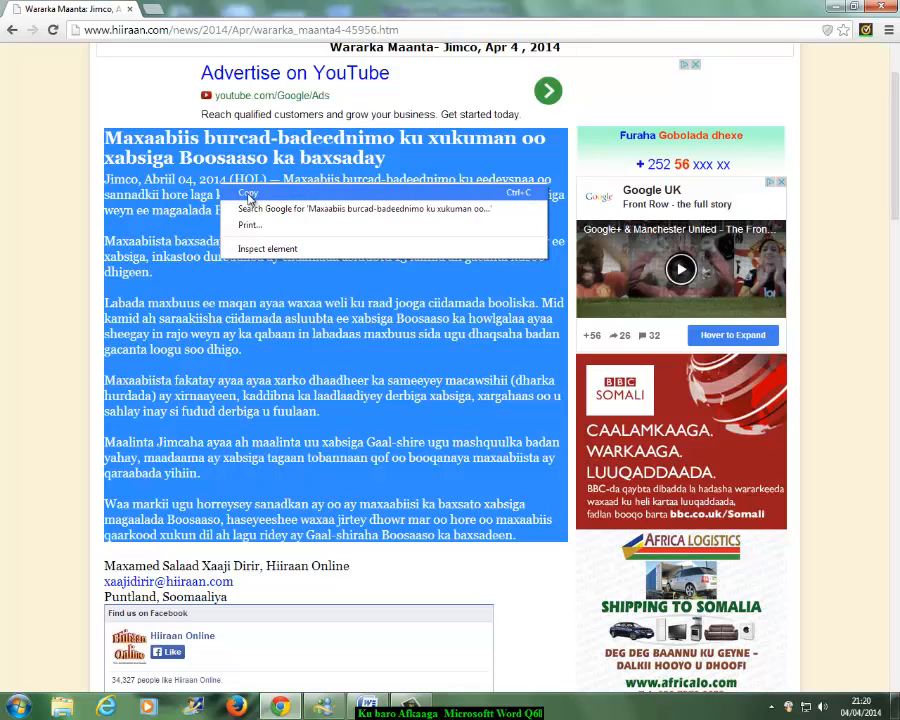
left_click(251, 197)
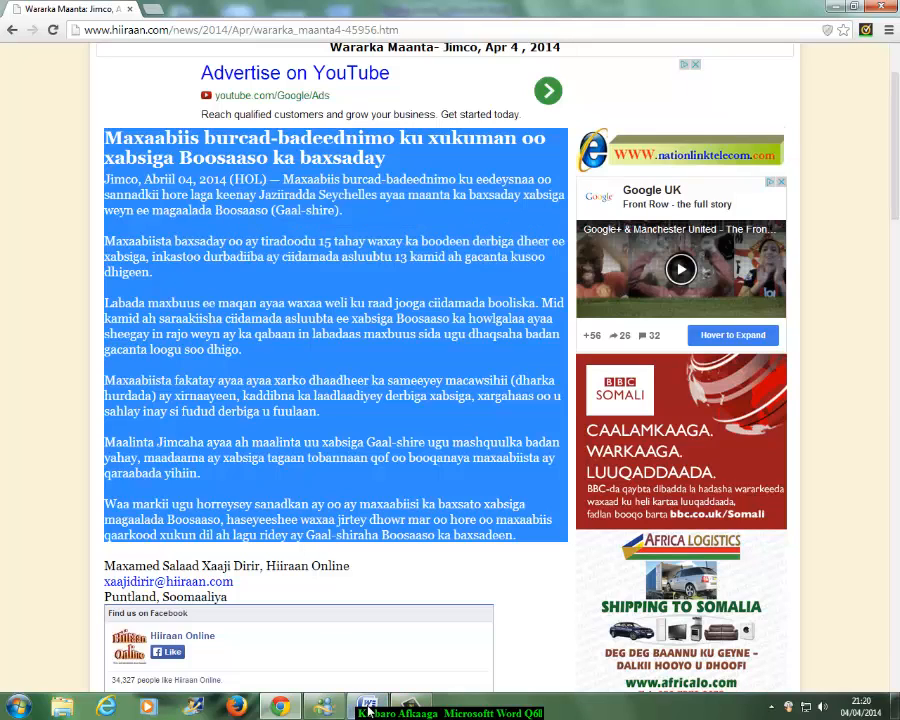
- Switch to Word, paste the copied article into the blank document and add an empty line below its headline
mouse_move(368, 706)
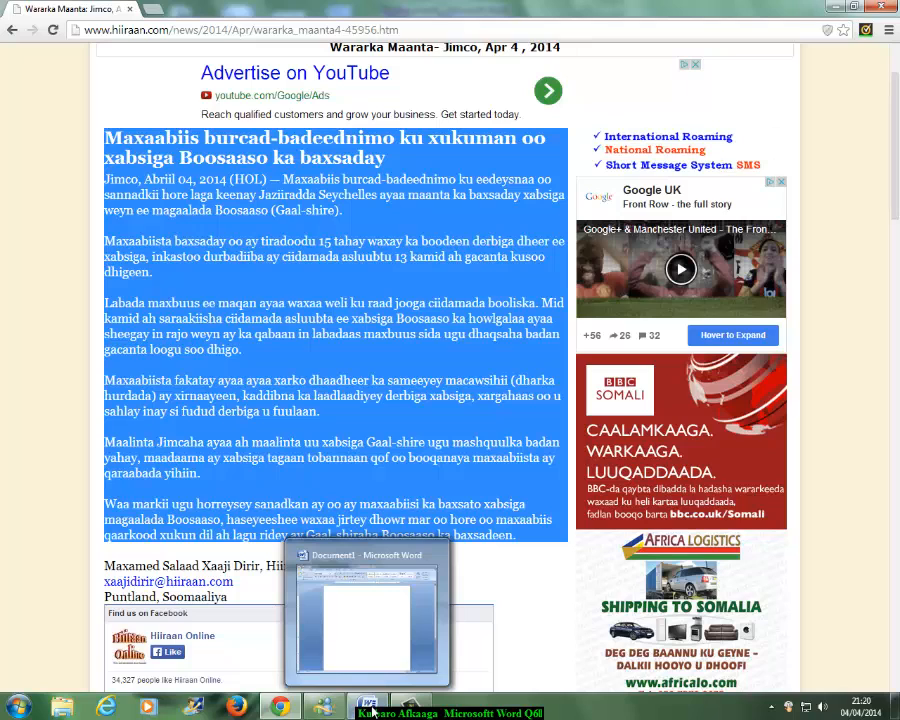
left_click(370, 710)
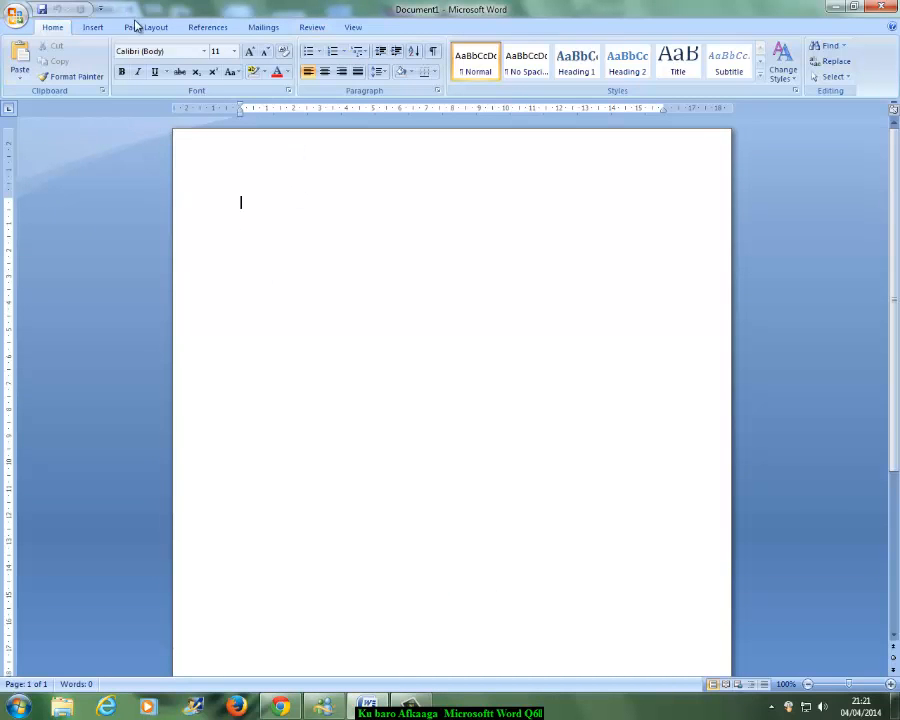
left_click(20, 74)
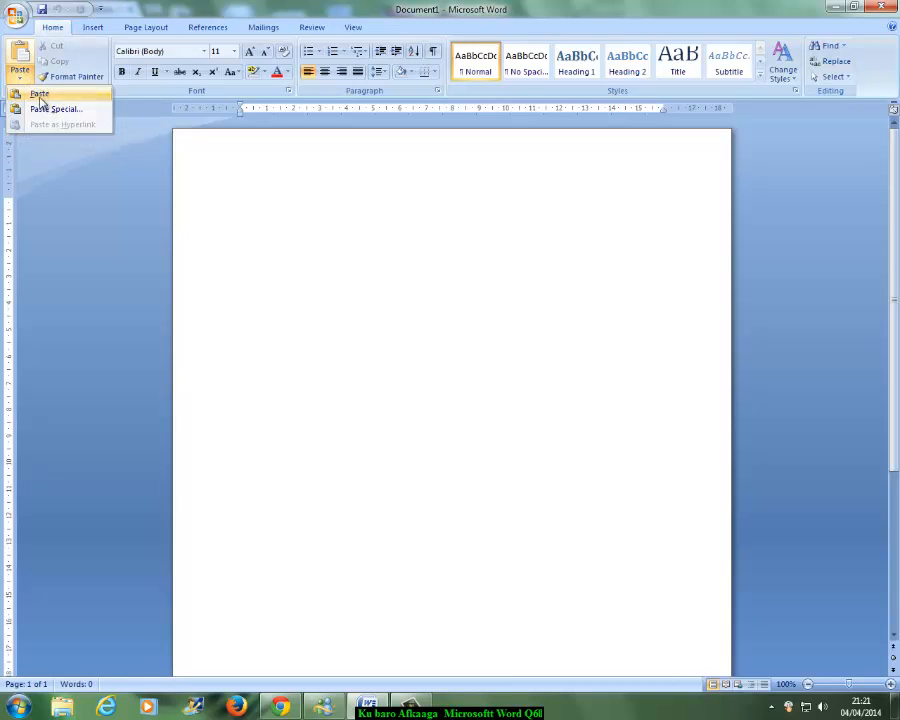
left_click(26, 93)
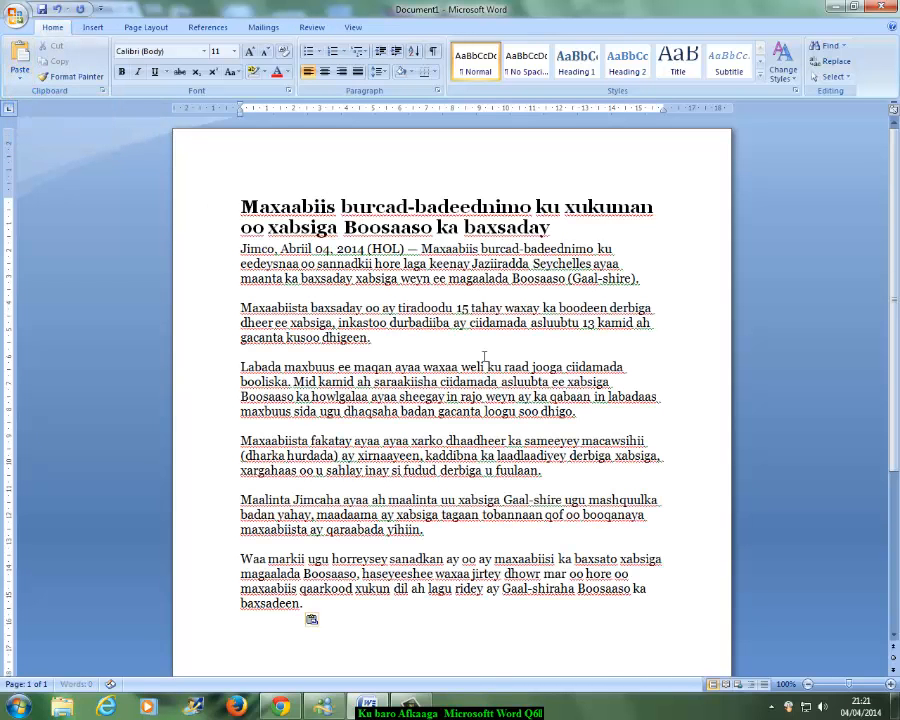
left_click(560, 232)
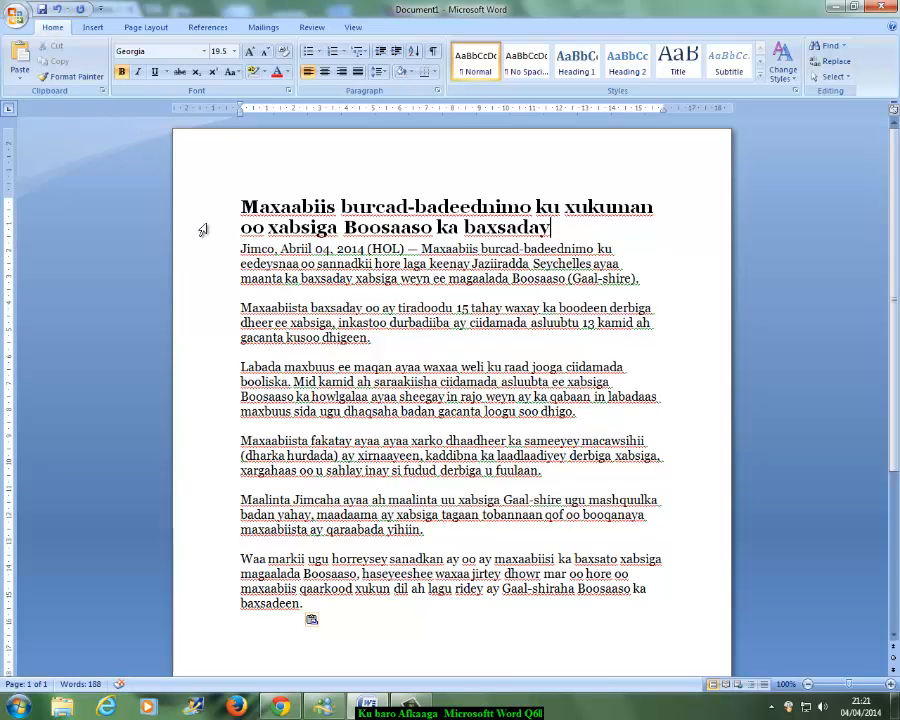
key("Return")
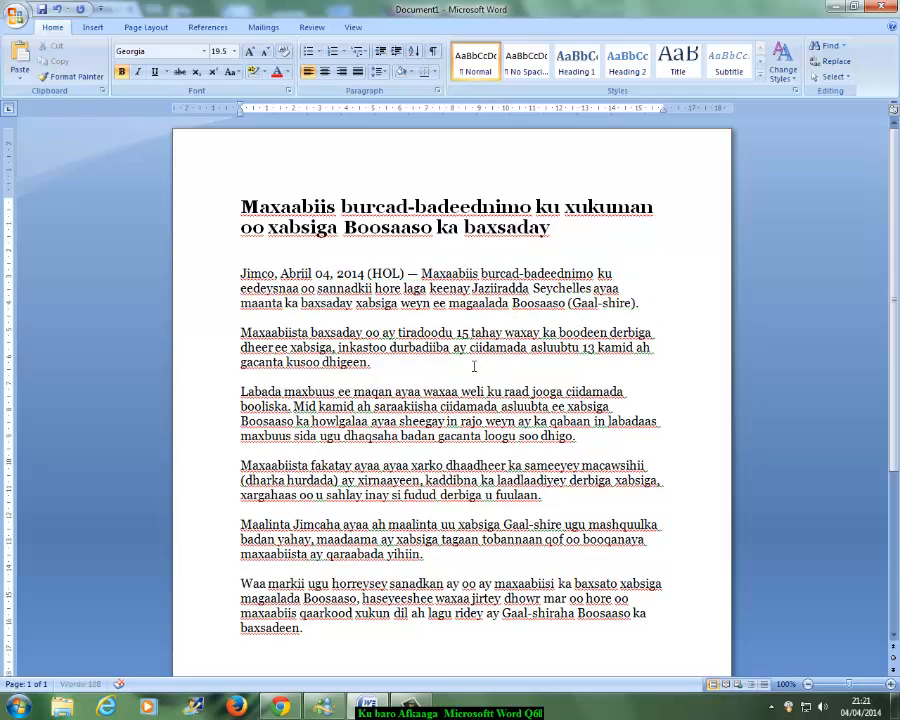
- Paste a second copy of the article on the empty line after the last paragraph
left_click(417, 362)
scroll(896, 388, "down", 3)
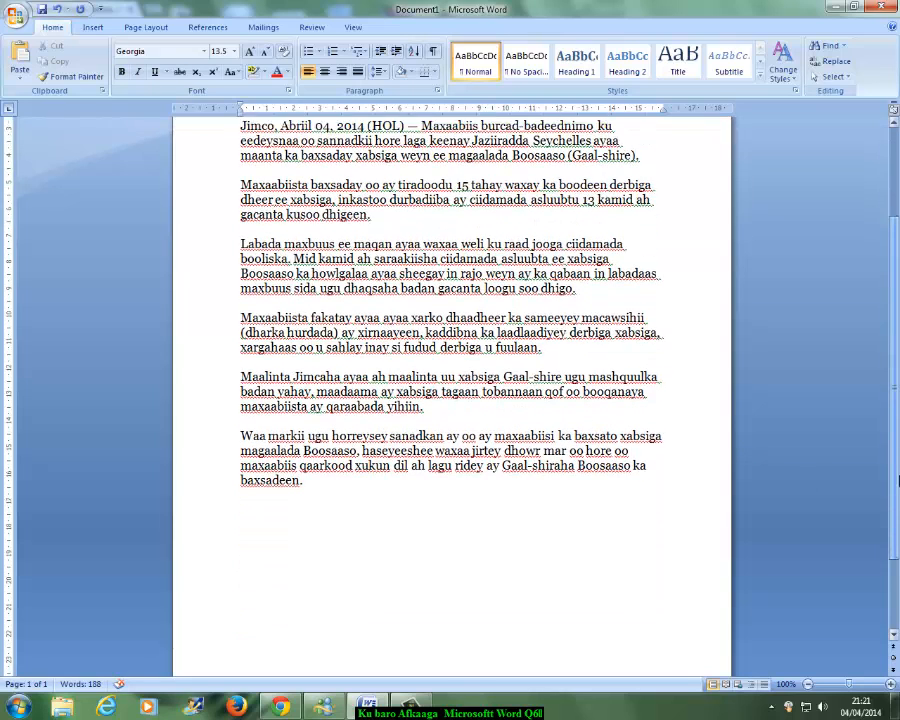
left_click(292, 521)
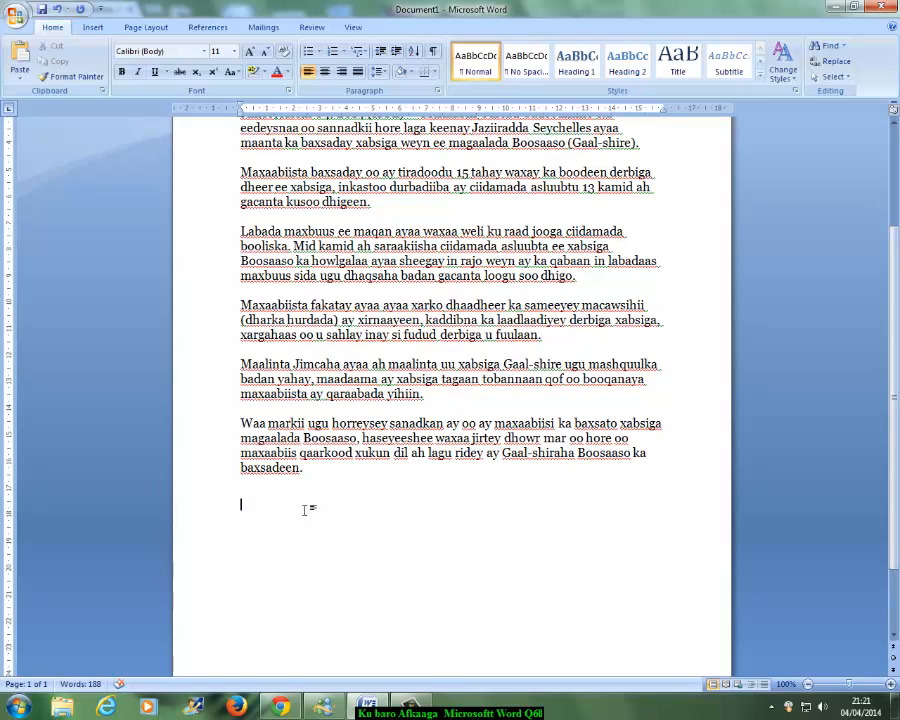
left_click(20, 66)
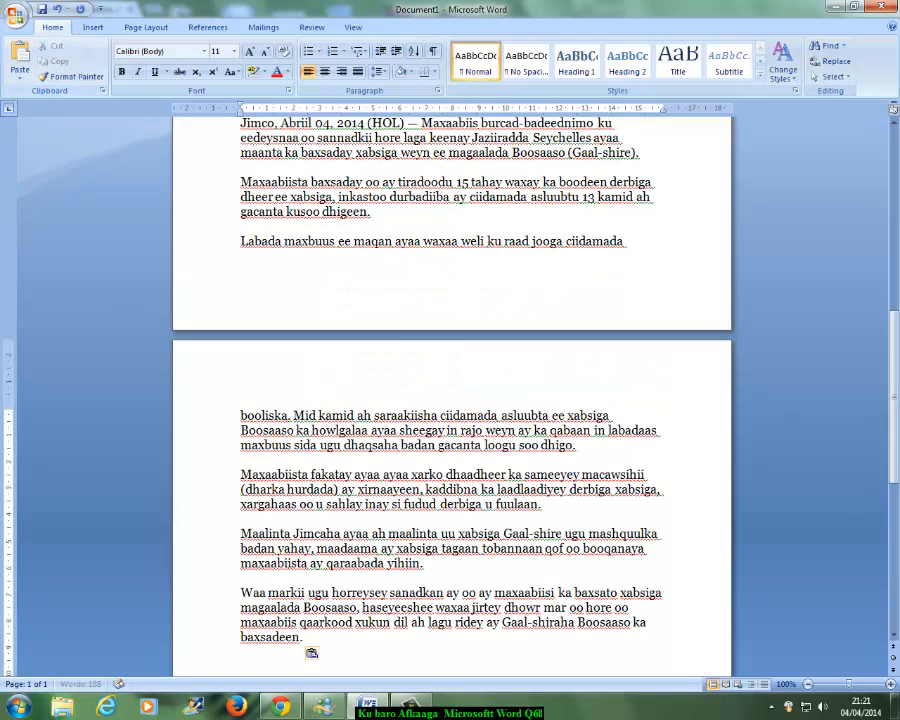
- Delete the duplicate headline above the second copy of the article and return to the start of the document
left_click_drag(893, 432, 898, 160)
left_click_drag(896, 77, 898, 228)
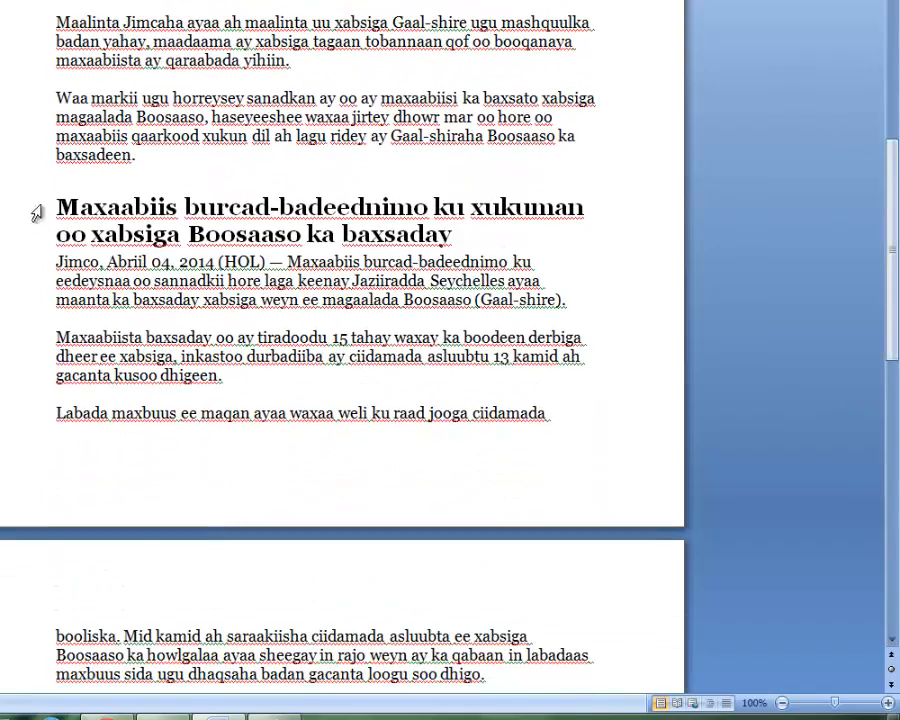
left_click_drag(56, 206, 453, 227)
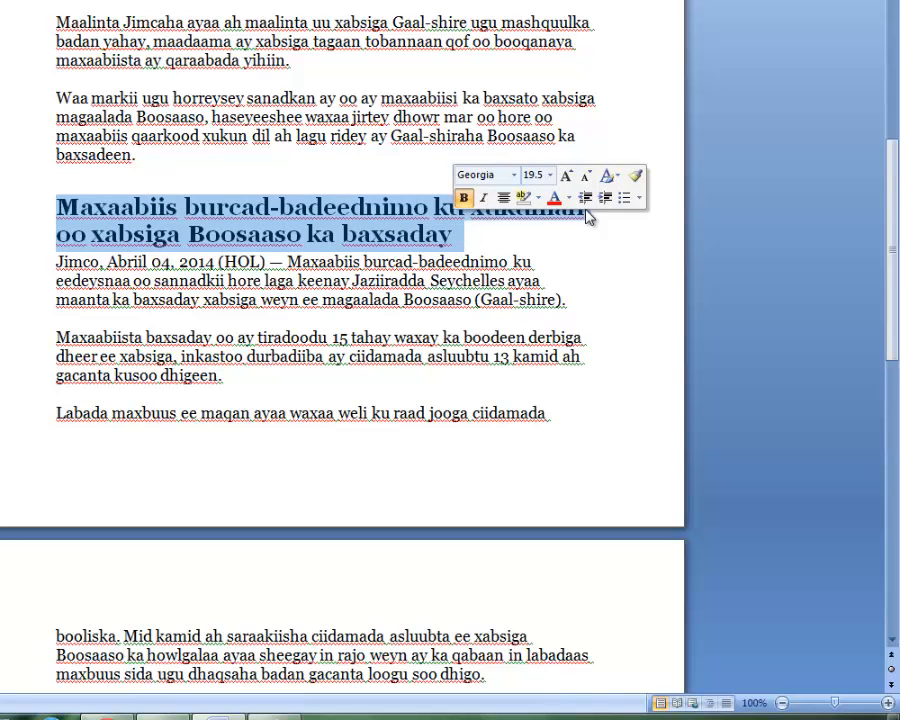
key("Delete")
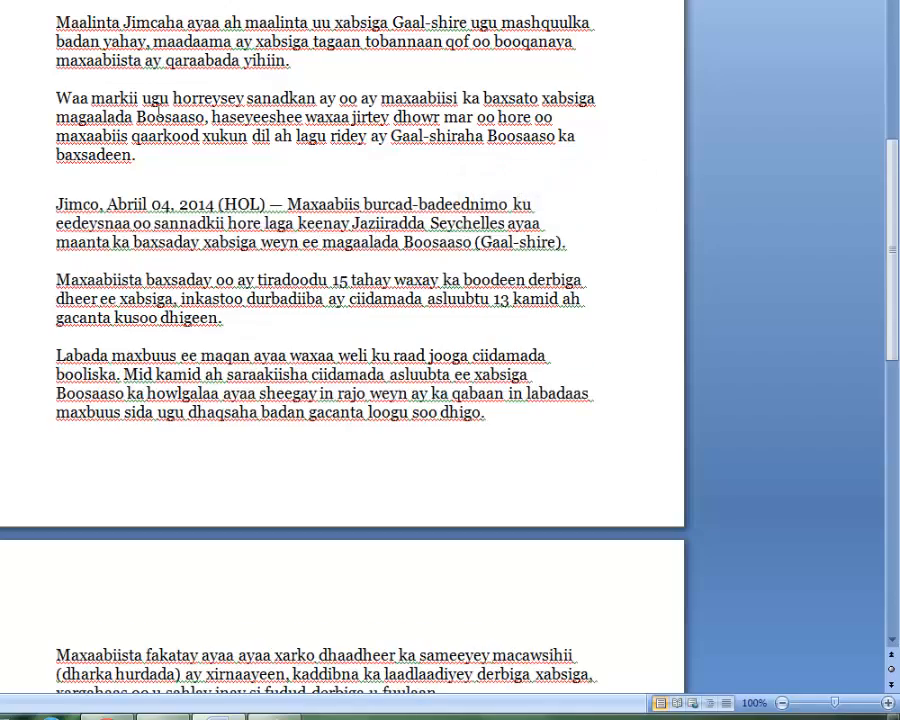
left_click_drag(882, 199, 882, 52)
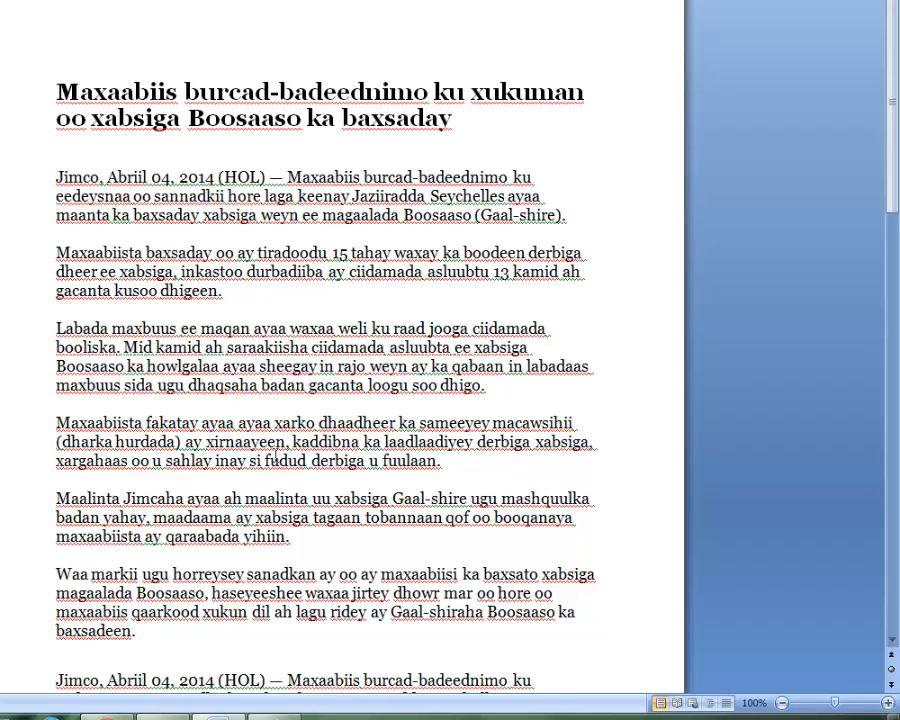
left_click_drag(888, 169, 890, 130)
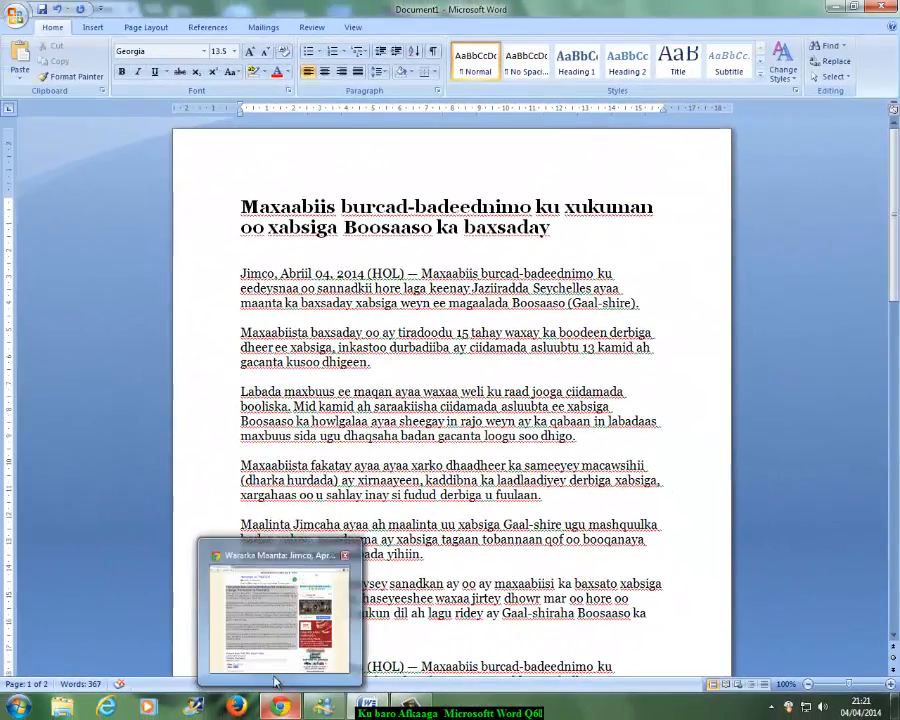
- Switch to Chrome, copy the article's headline and body text again, and return to the Word document
left_click(276, 682)
left_click(112, 152)
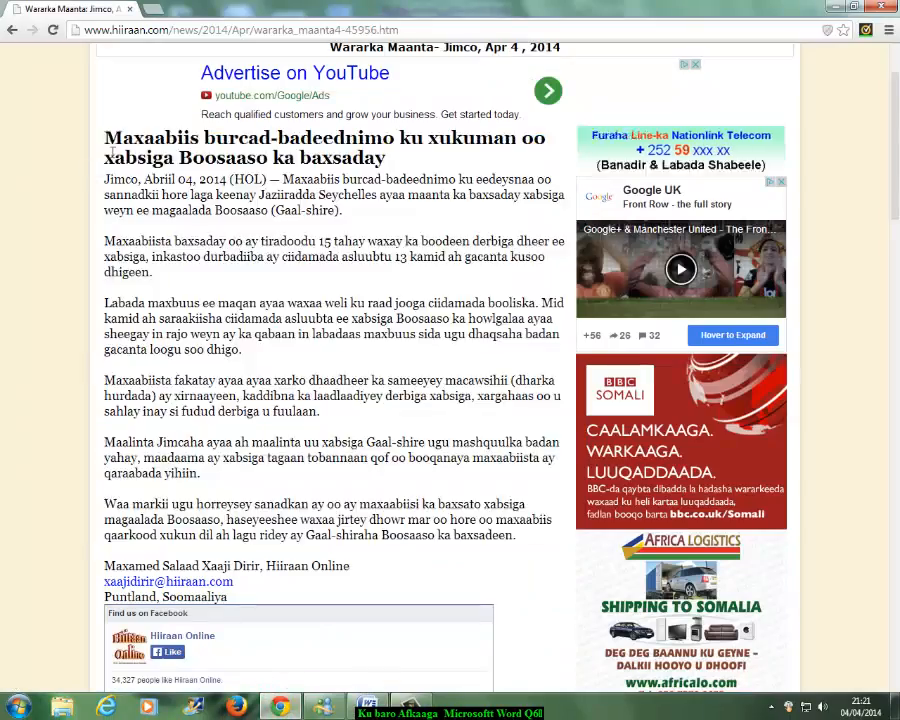
left_click_drag(104, 136, 512, 542)
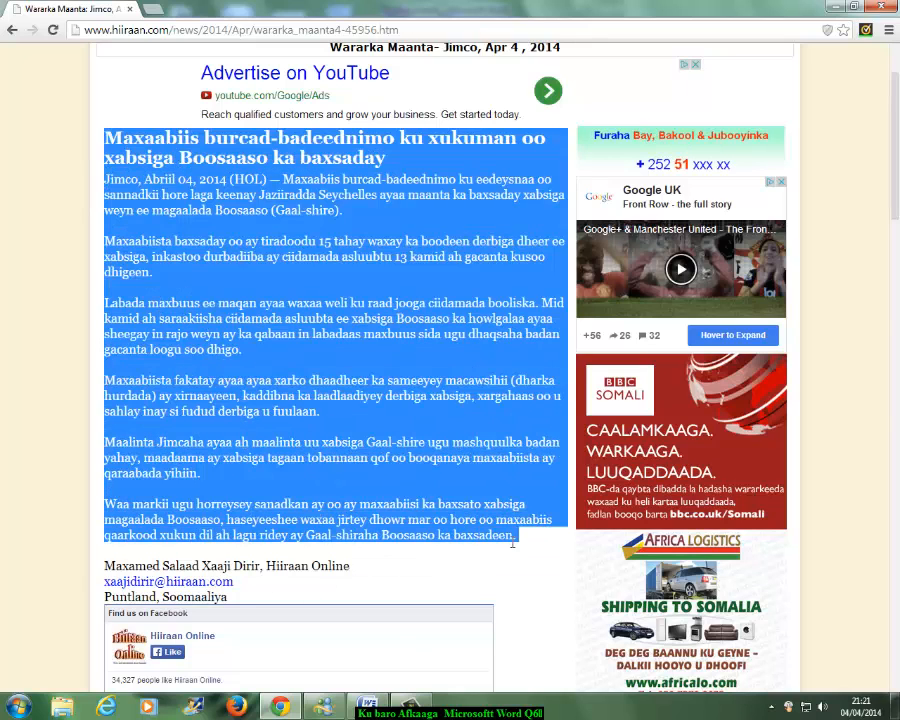
right_click(316, 212)
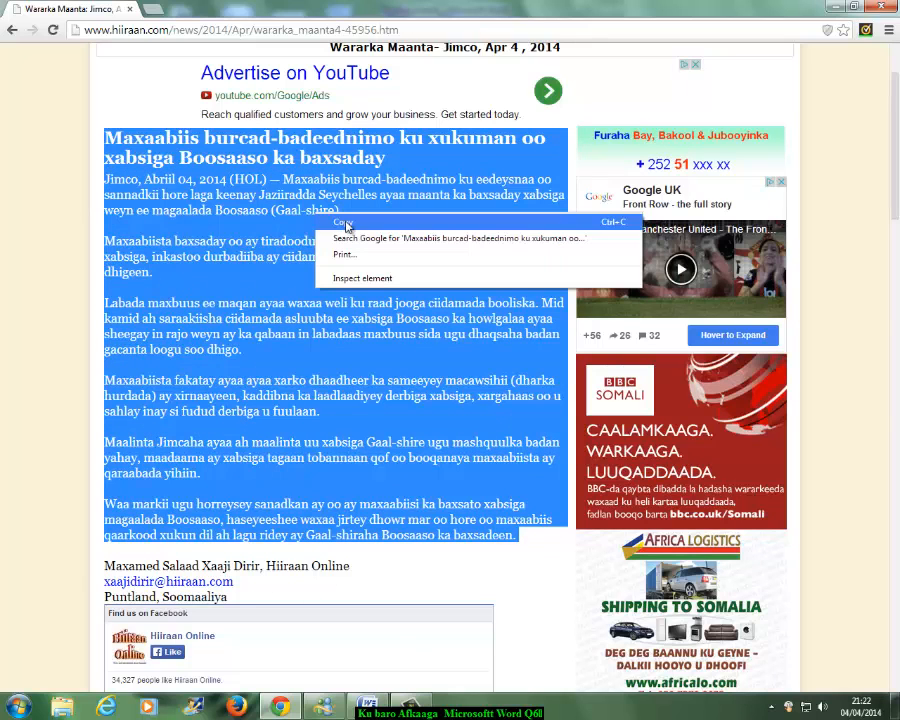
left_click(340, 222)
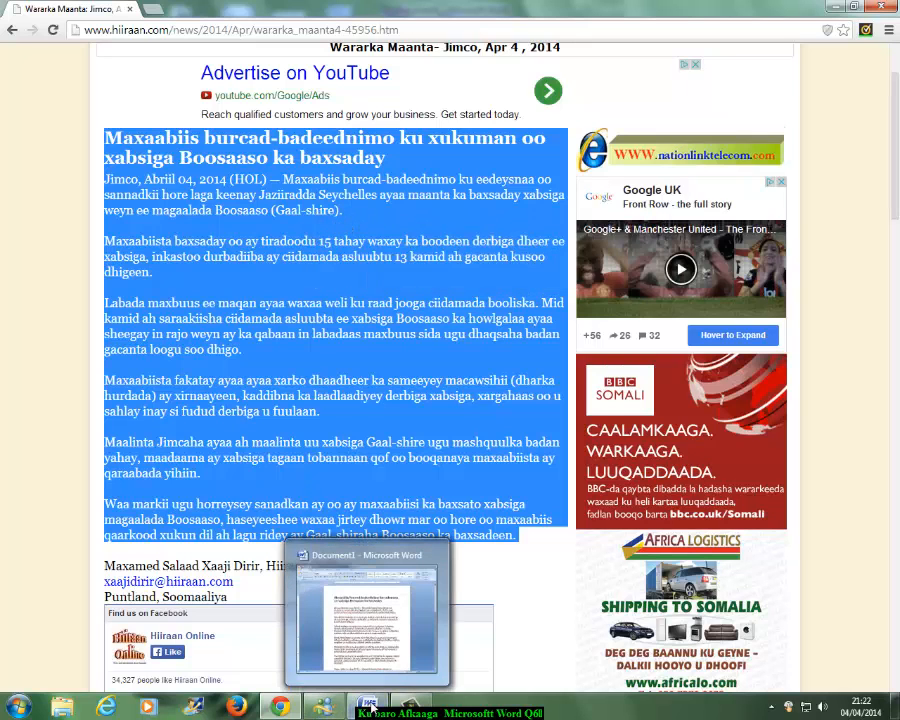
left_click(367, 710)
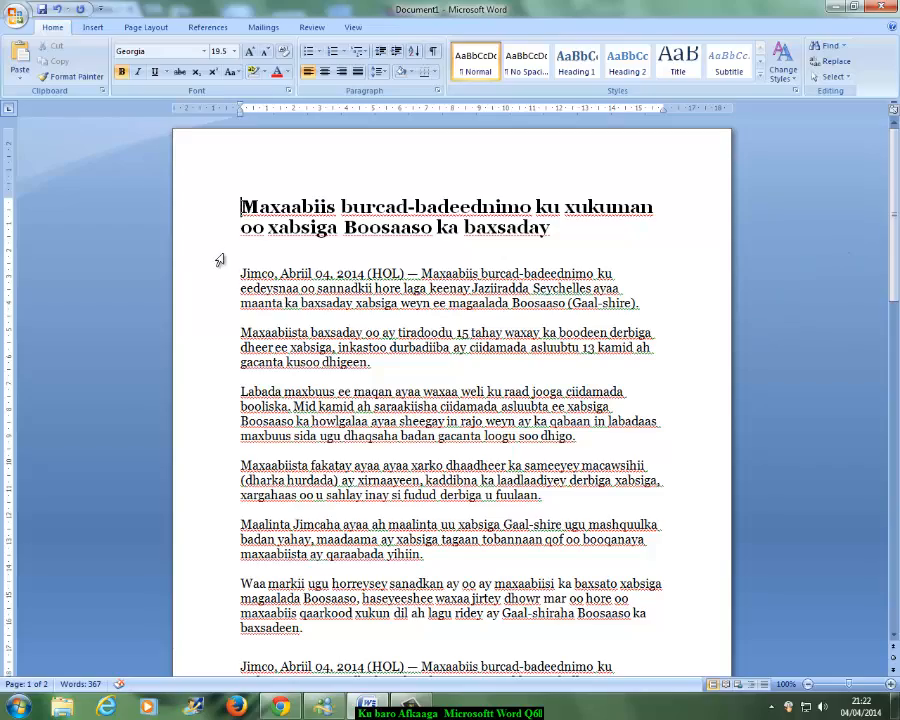
left_click_drag(897, 212, 897, 170)
- Start saving the document in the Baroword folder, taking casharka5aadimages.docx as the starting file name
left_click(42, 10)
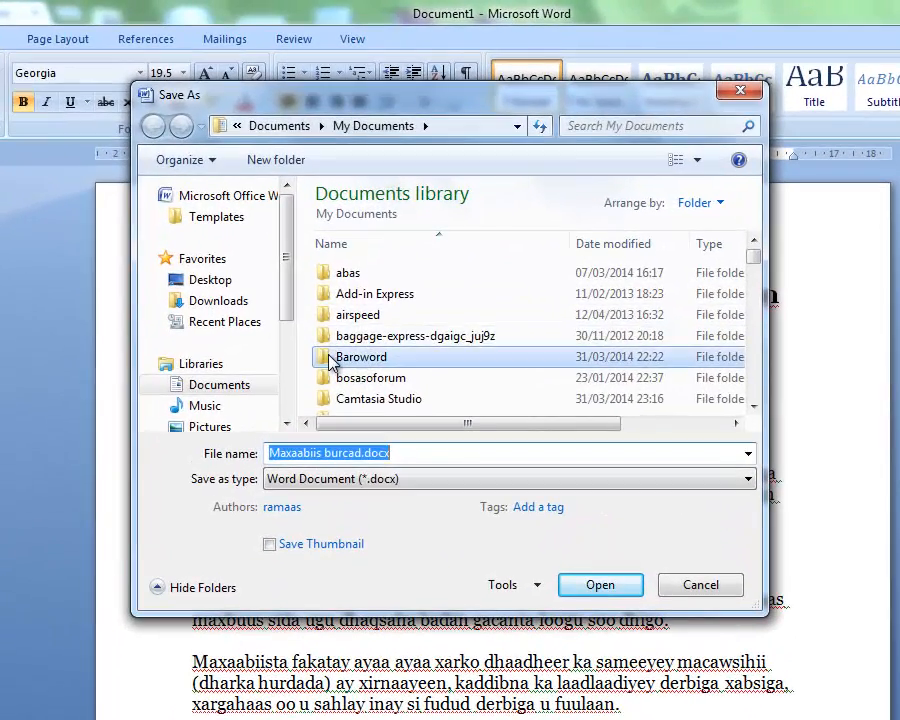
double_click(338, 279)
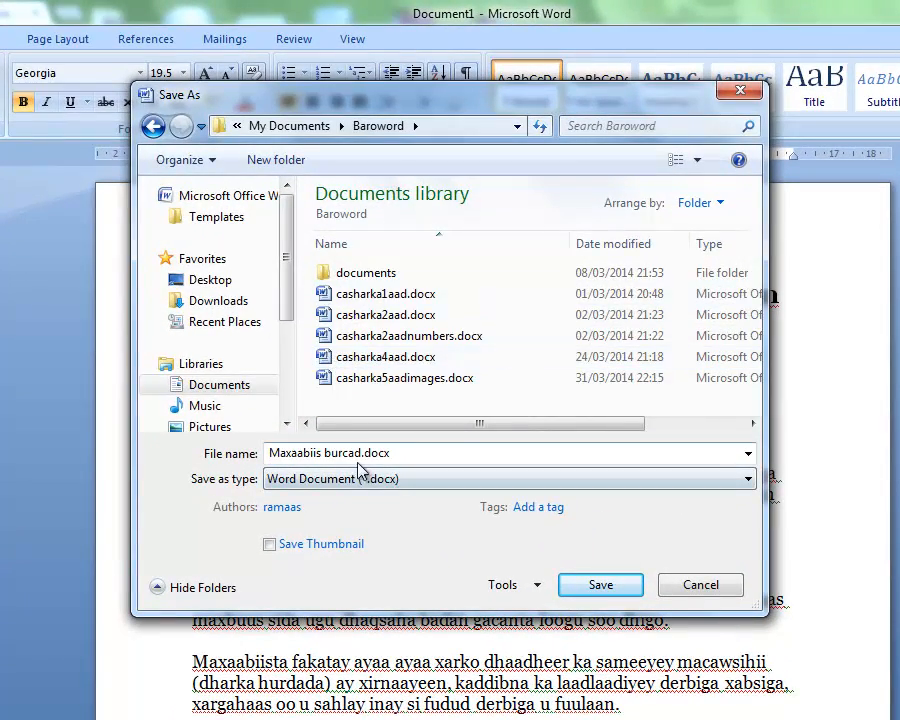
left_click(368, 382)
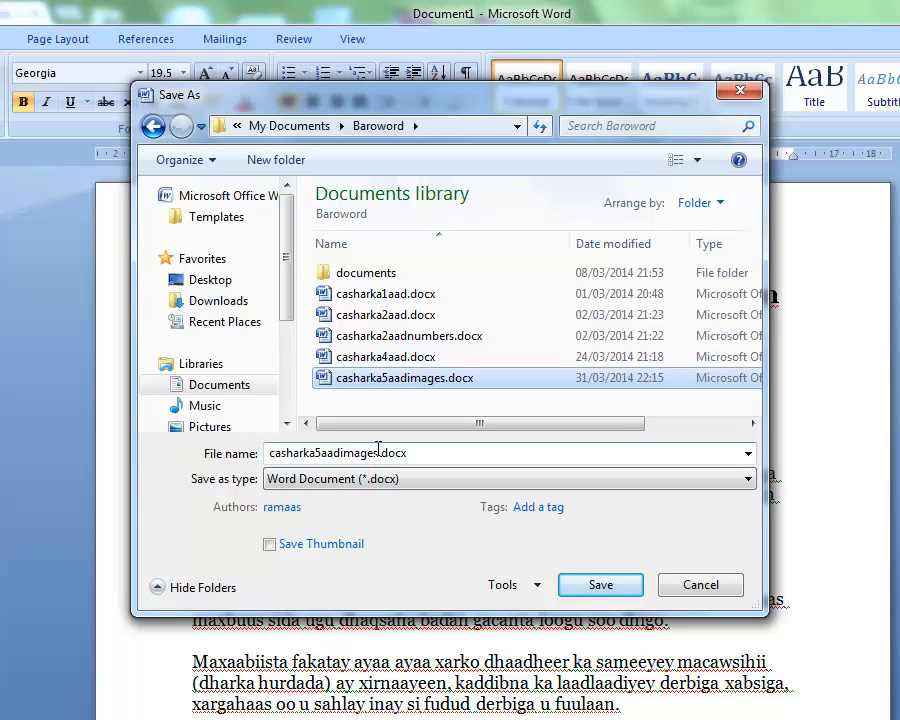
- Change the file name to casharka6aadwarar.docx and save the document
left_click(317, 452)
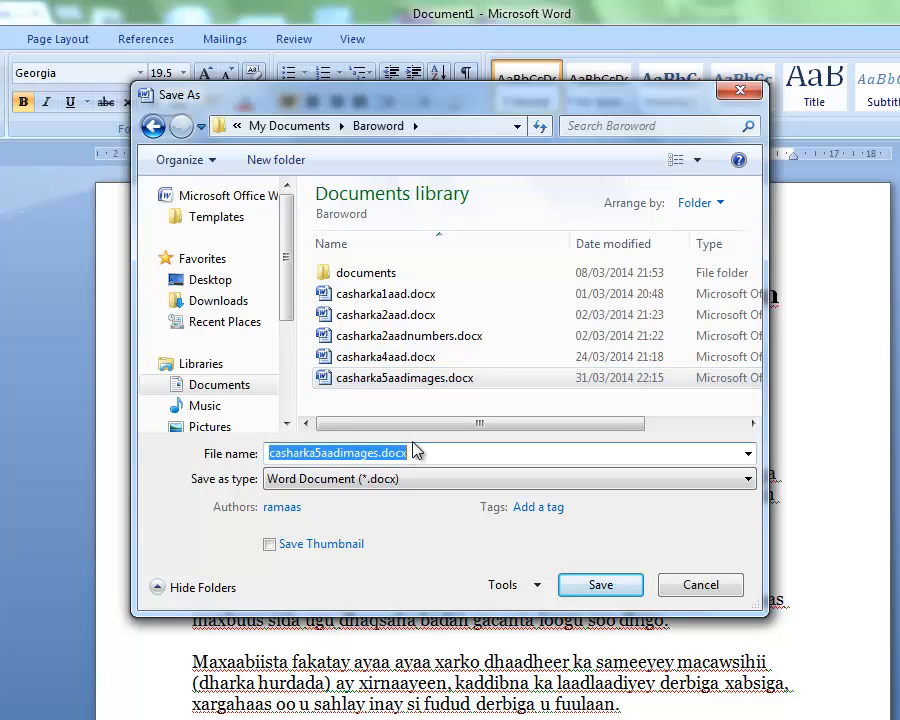
left_click(319, 455)
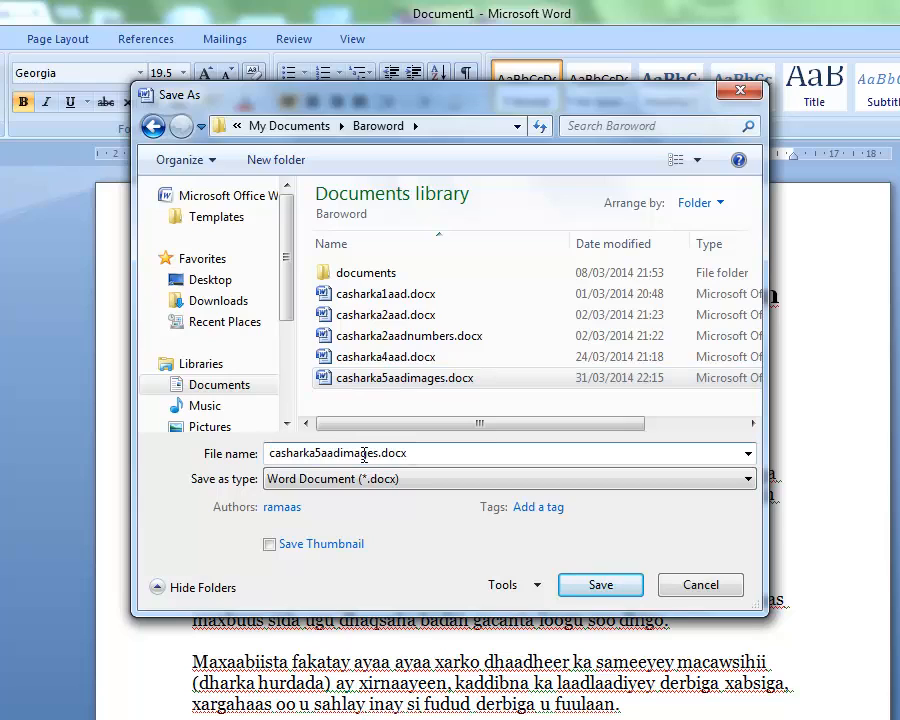
key("BackSpace")
type("6")
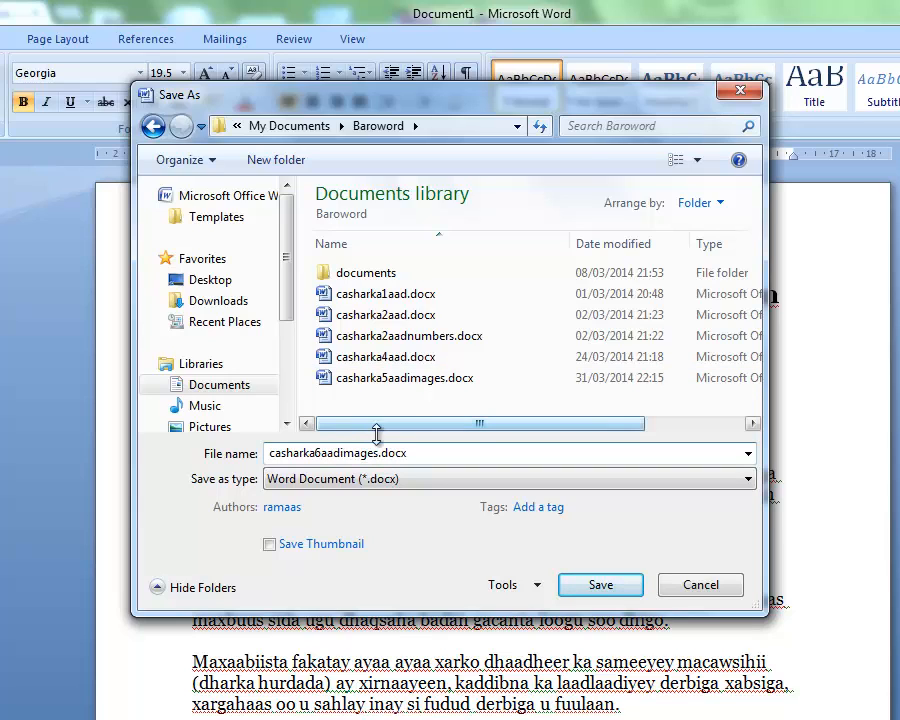
key("Delete")
key("Delete")
key("Delete")
key("Delete")
key("Delete")
key("Delete")
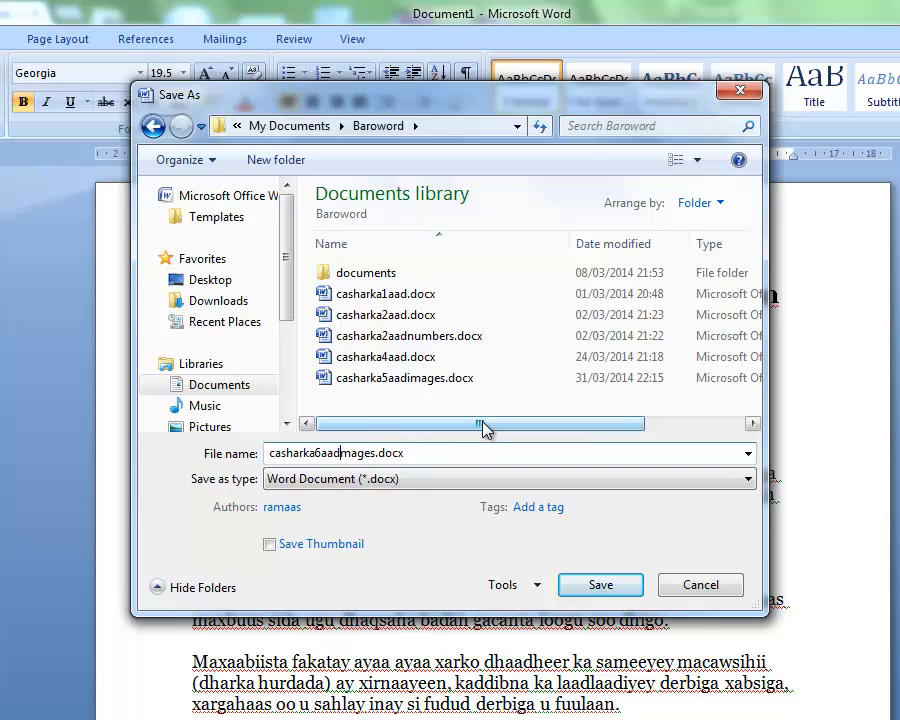
type("warar")
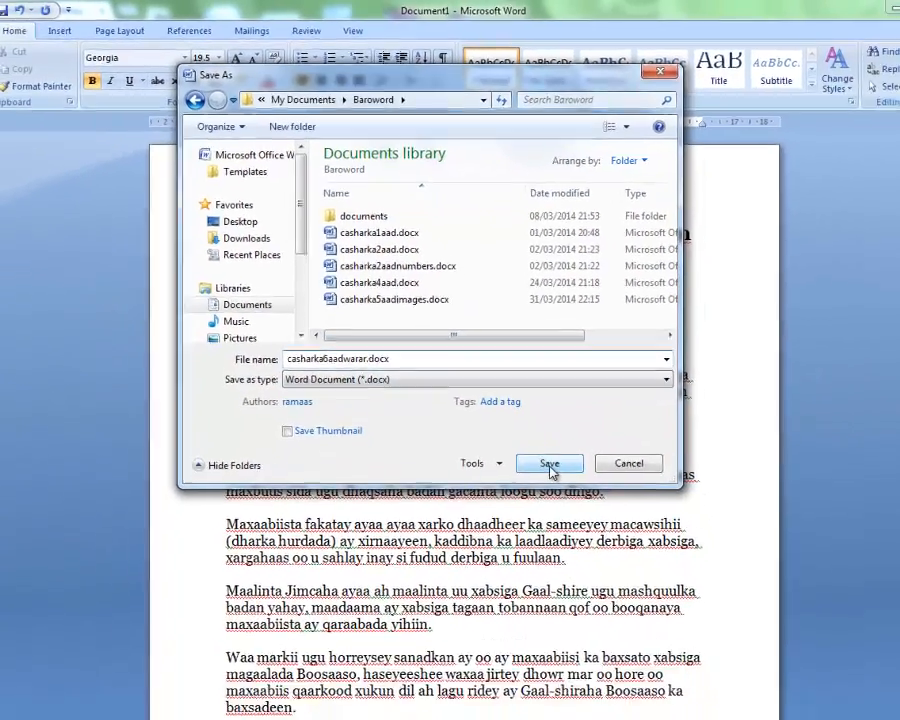
left_click(584, 550)
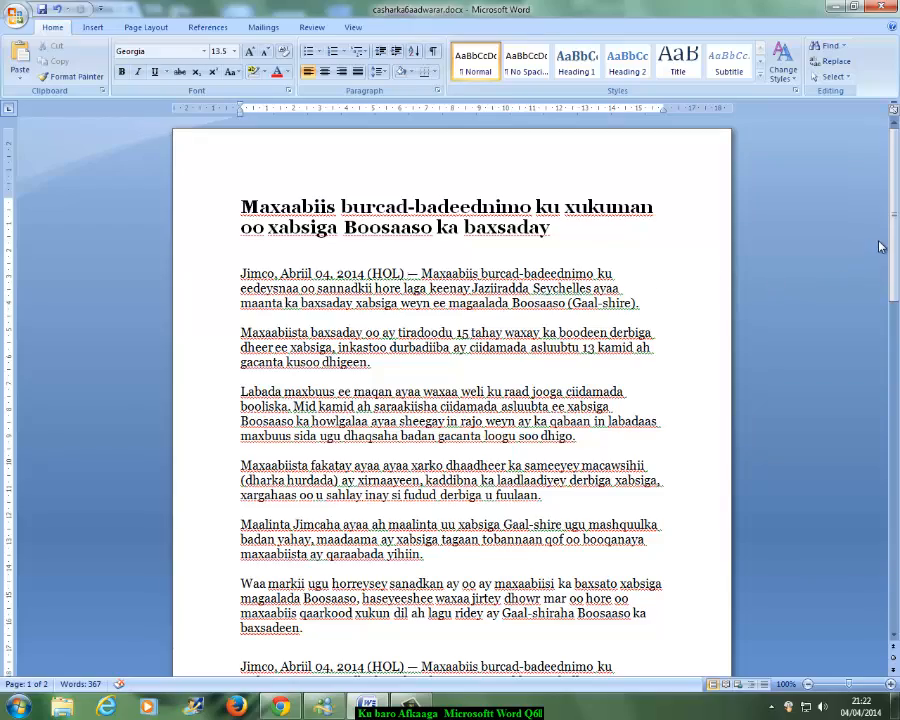
- Set the page orientation to Landscape
mouse_move(893, 246)
left_mouse_down()
mouse_move(893, 469)
mouse_move(893, 249)
left_mouse_up()
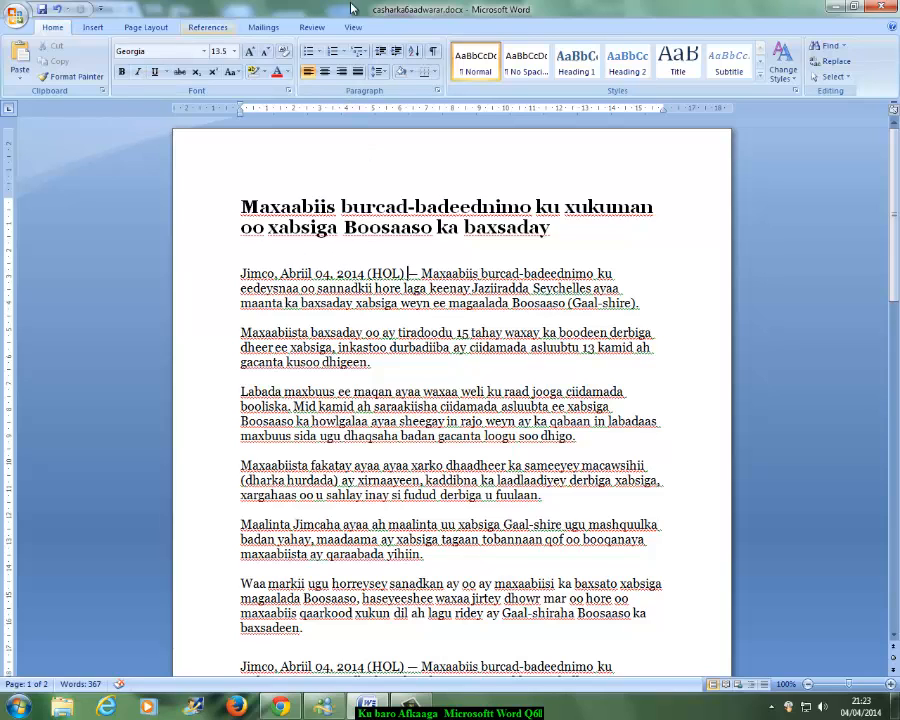
left_click(146, 28)
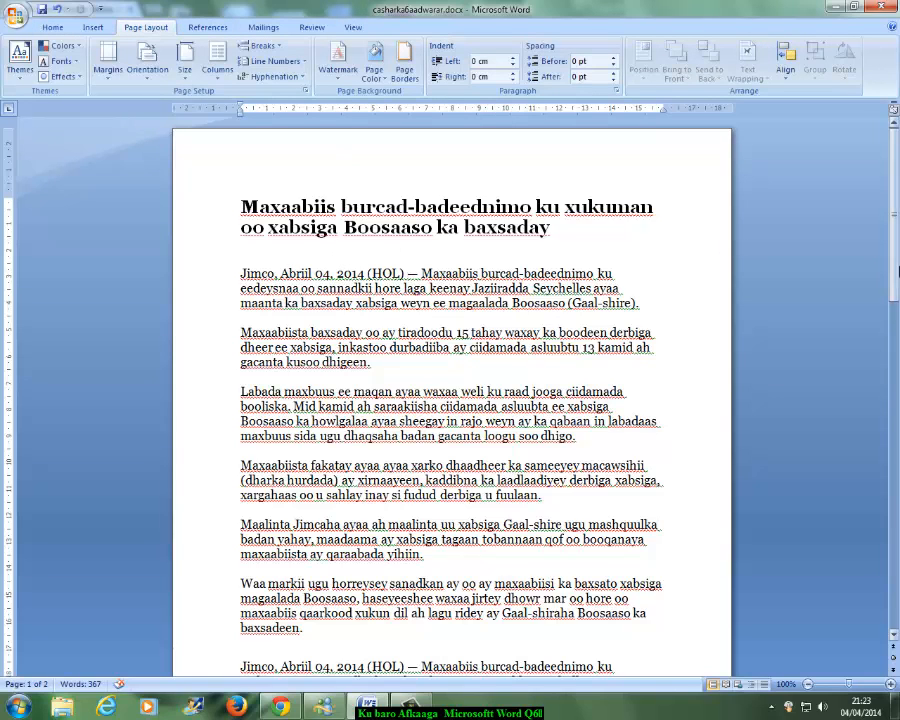
left_click_drag(897, 229, 897, 140)
left_click(148, 83)
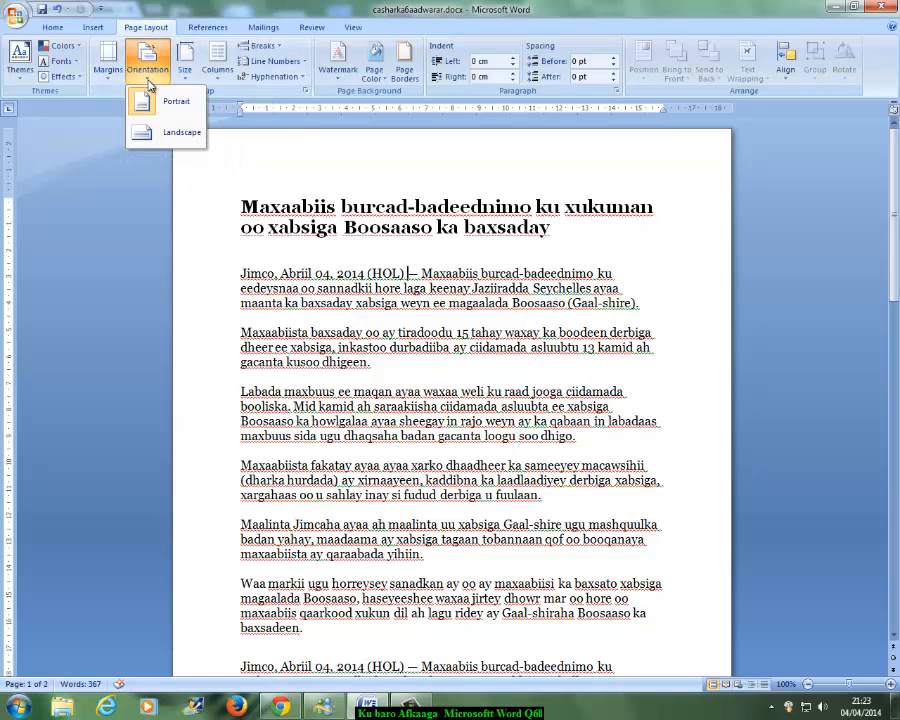
left_click(194, 130)
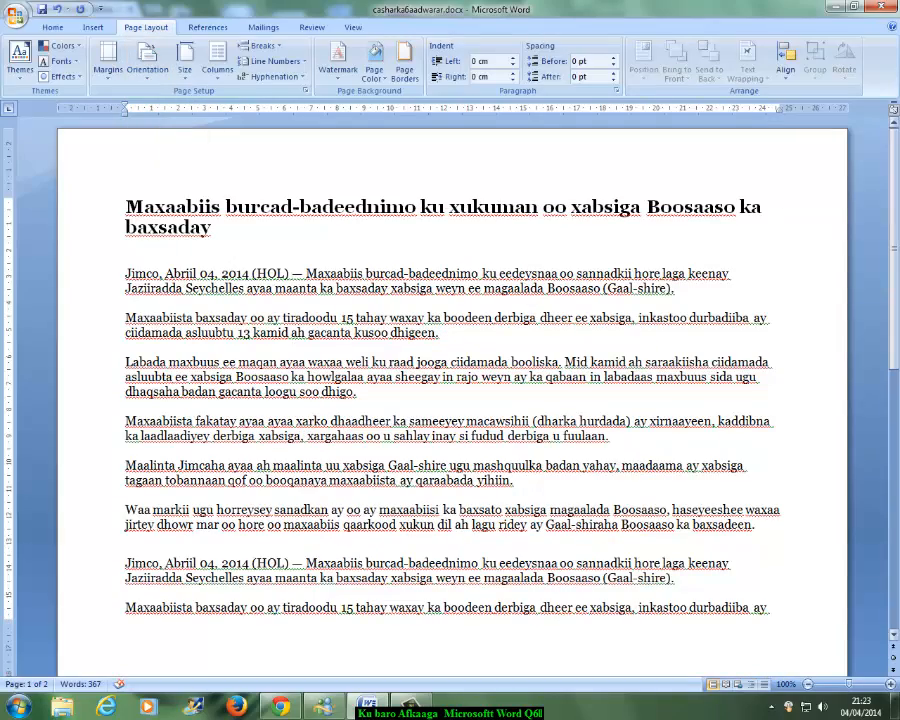
- Return the page orientation to Portrait
left_click_drag(897, 180, 882, 97)
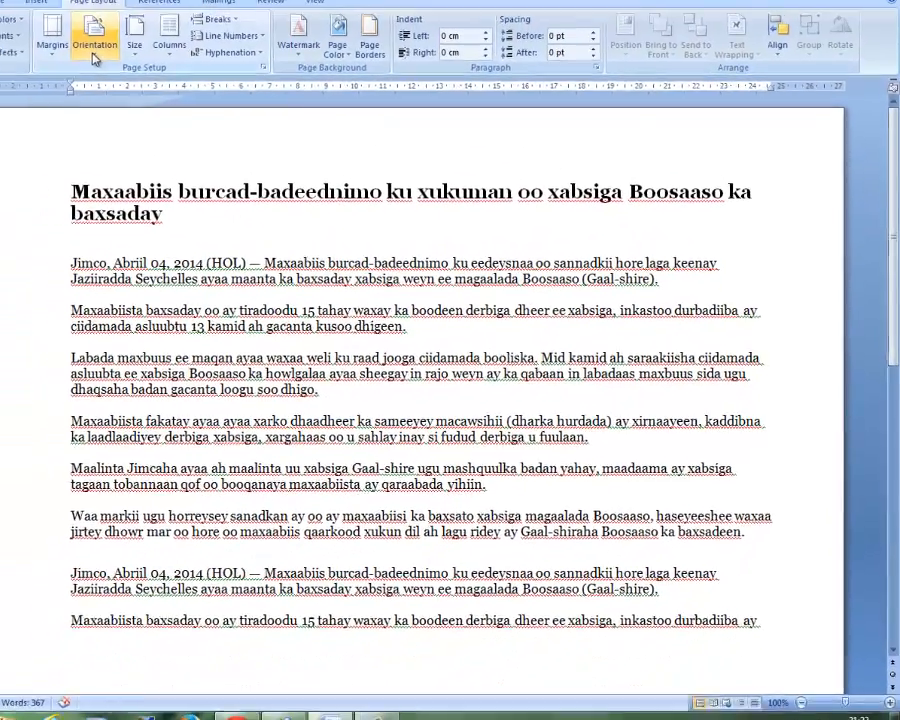
left_click(147, 60)
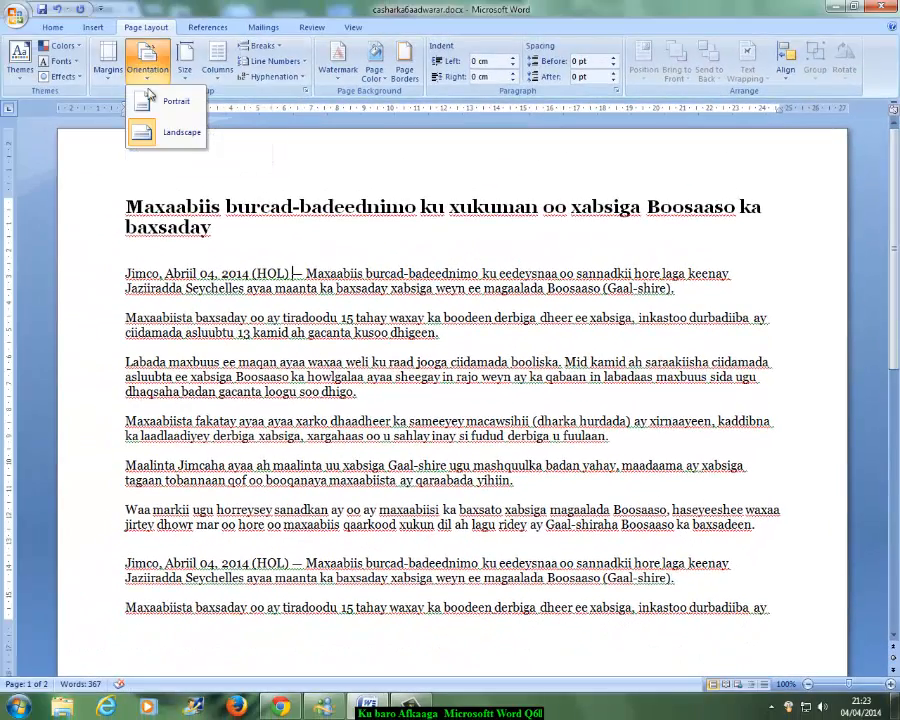
left_click(152, 101)
mouse_move(888, 250)
left_mouse_down()
mouse_move(897, 505)
mouse_move(894, 240)
left_mouse_up()
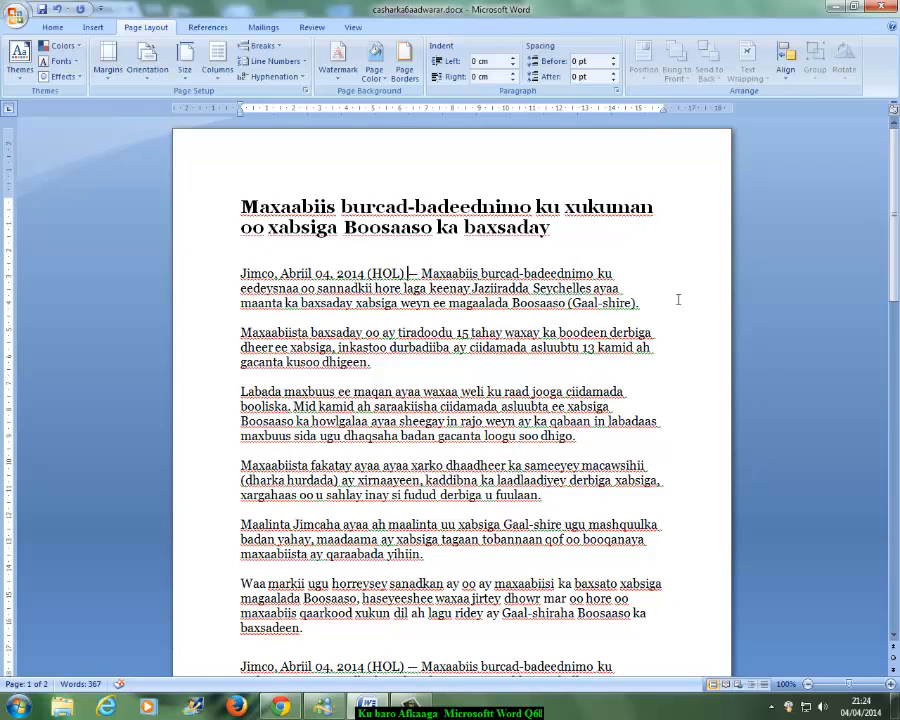
- Place the cursor in the article text and format the document in two equal columns
left_click(394, 372)
left_click_drag(895, 295, 898, 396)
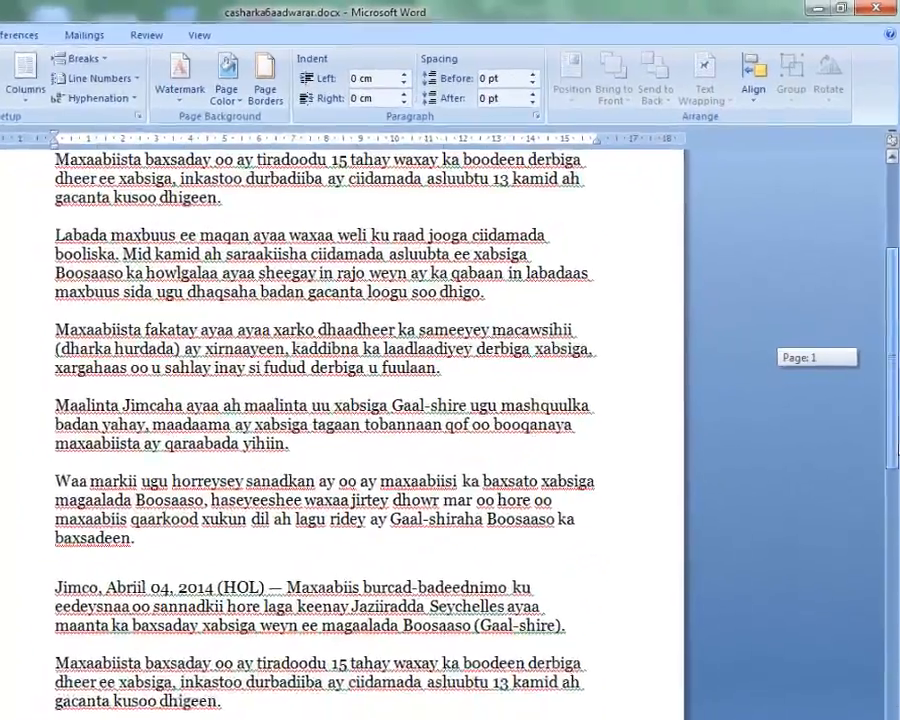
left_click_drag(897, 568, 897, 572)
left_click_drag(896, 512, 896, 364)
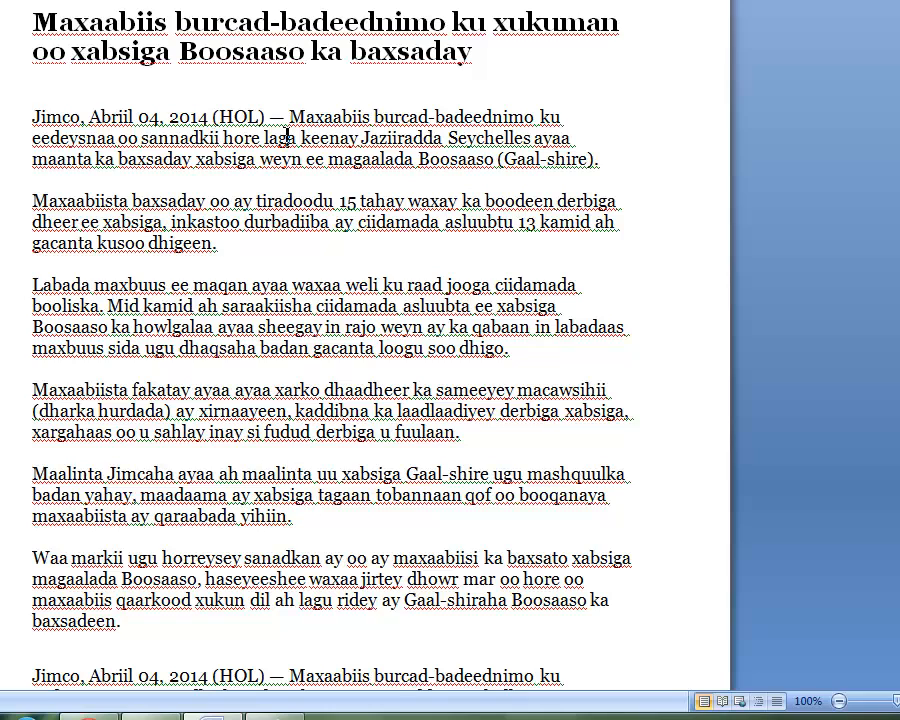
left_click(244, 178)
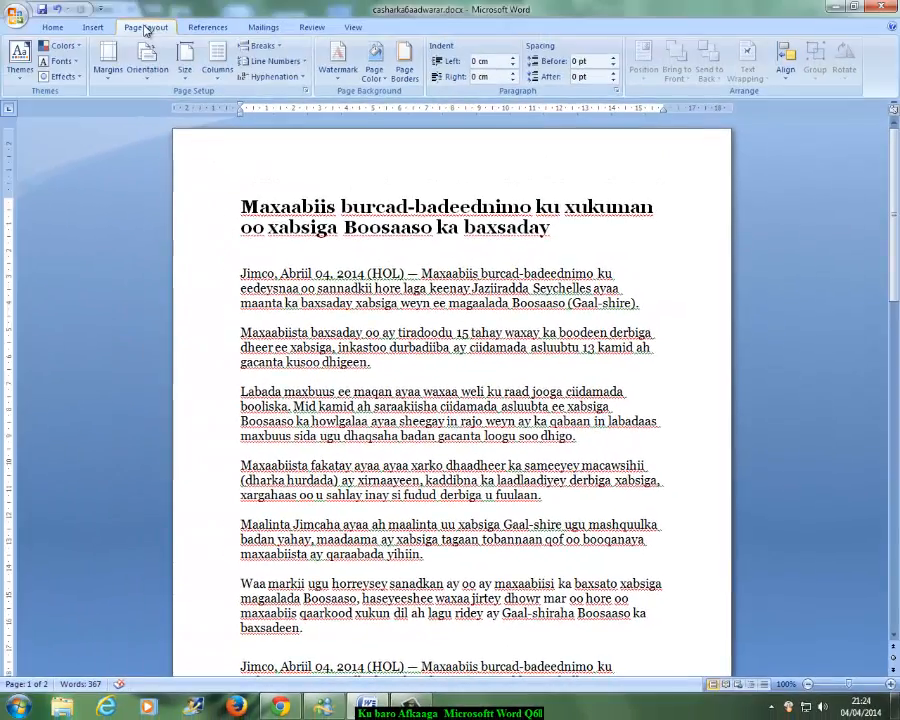
left_click(218, 62)
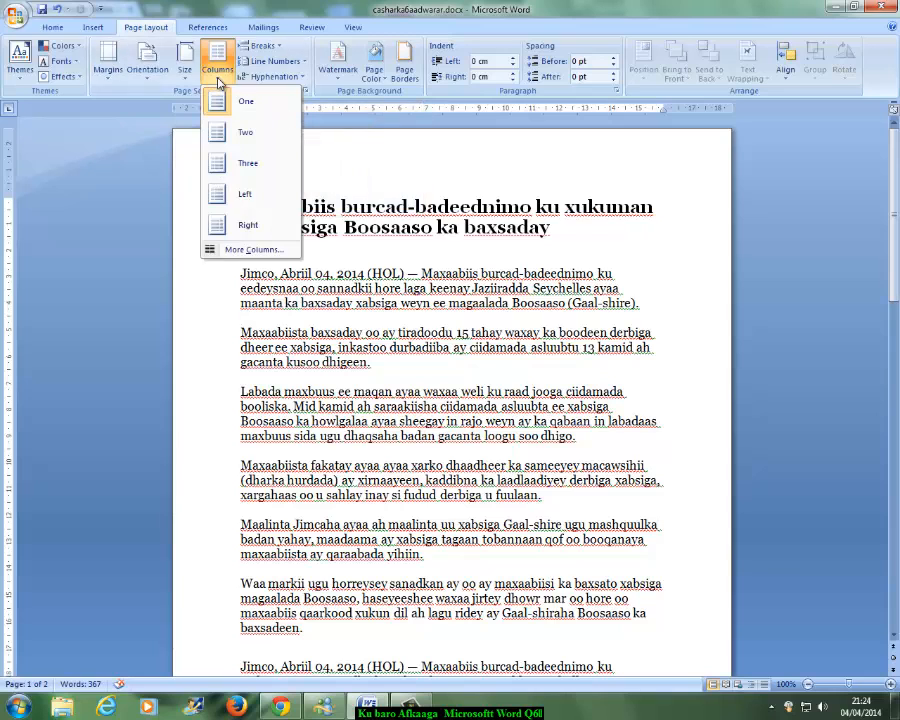
left_click(222, 136)
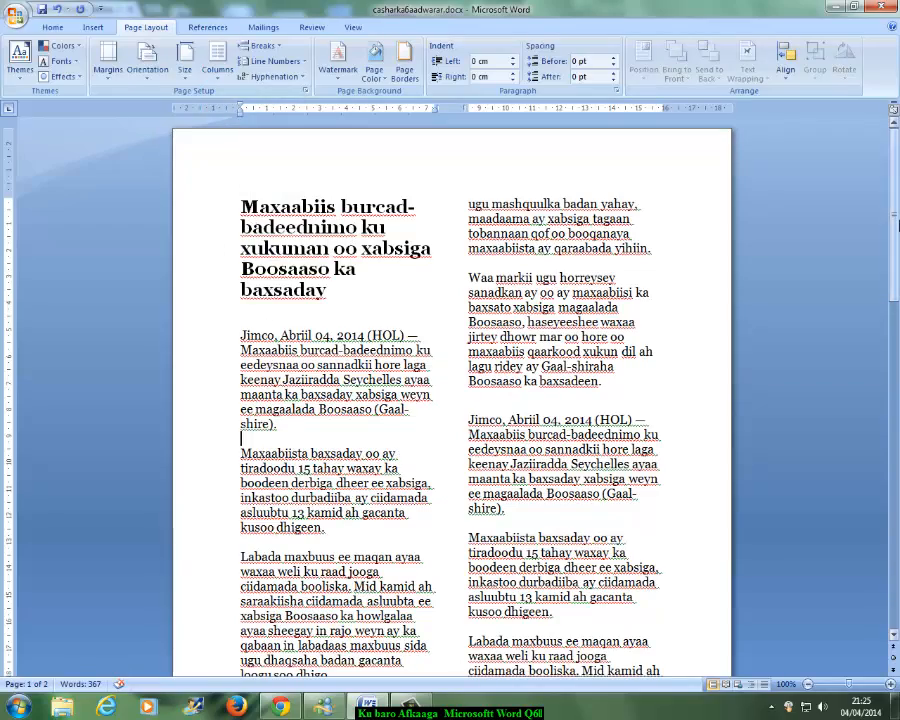
- Add an empty line after the article's last paragraph on the second page and return to the document's start
left_click_drag(895, 178, 897, 460)
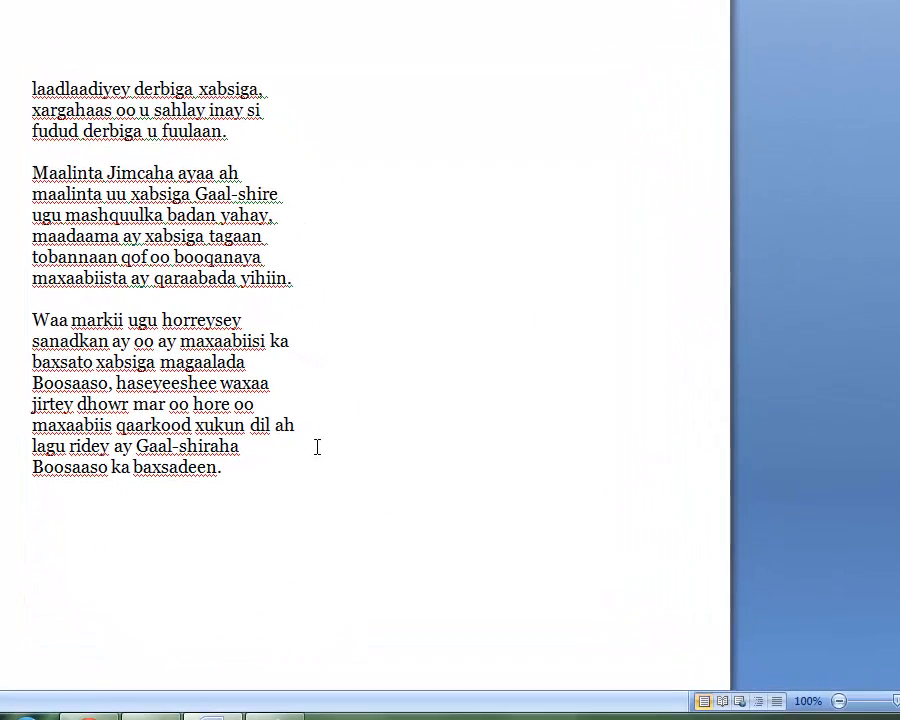
key("Return")
left_click_drag(898, 297, 895, 68)
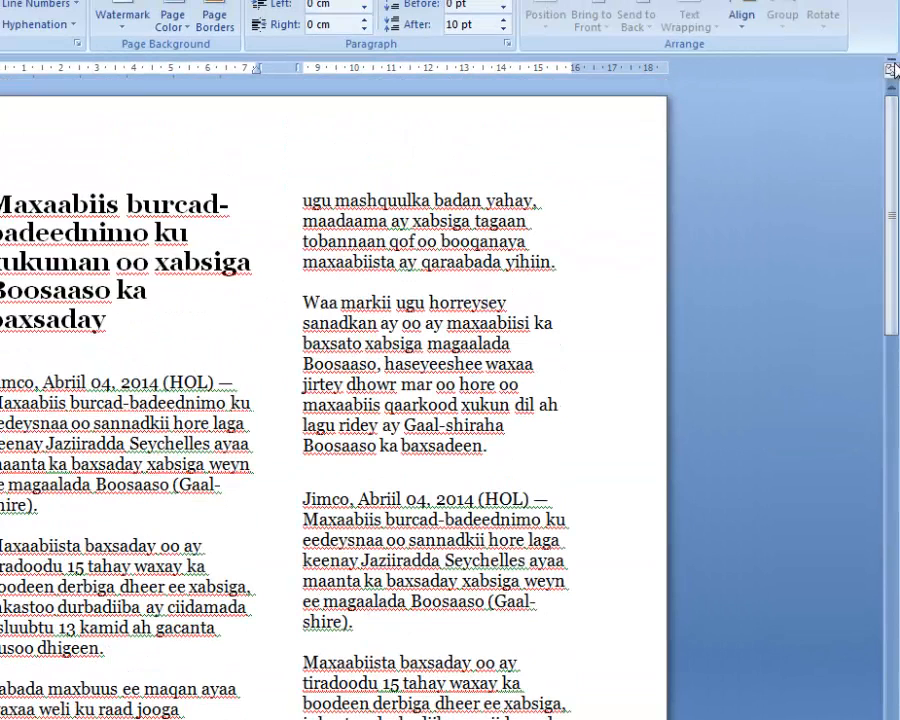
- Format the document text in three columns
left_click(50, 430)
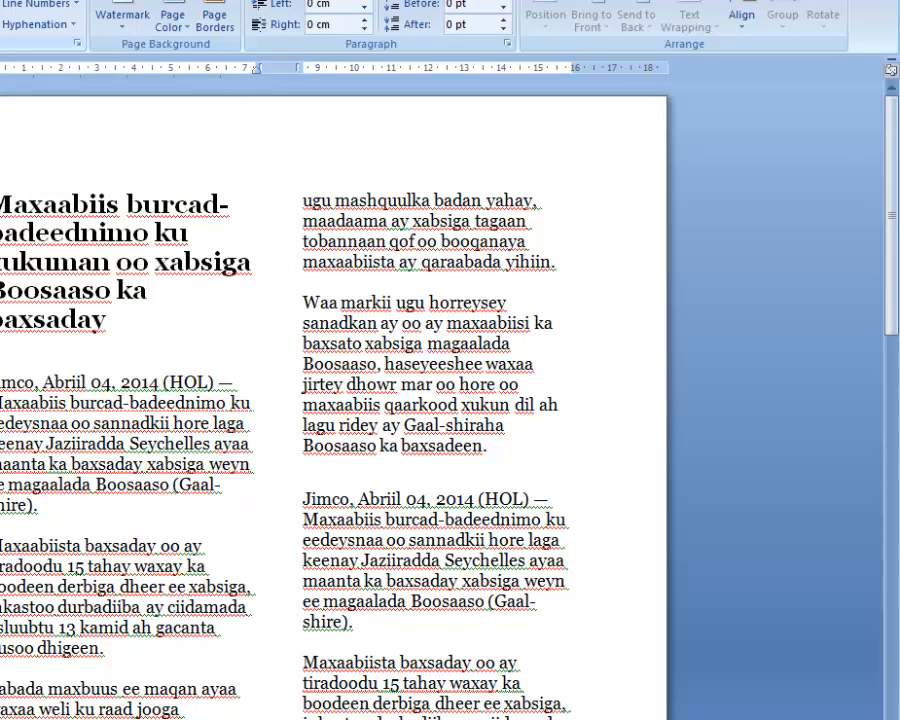
left_click(2, 24)
left_click(20, 144)
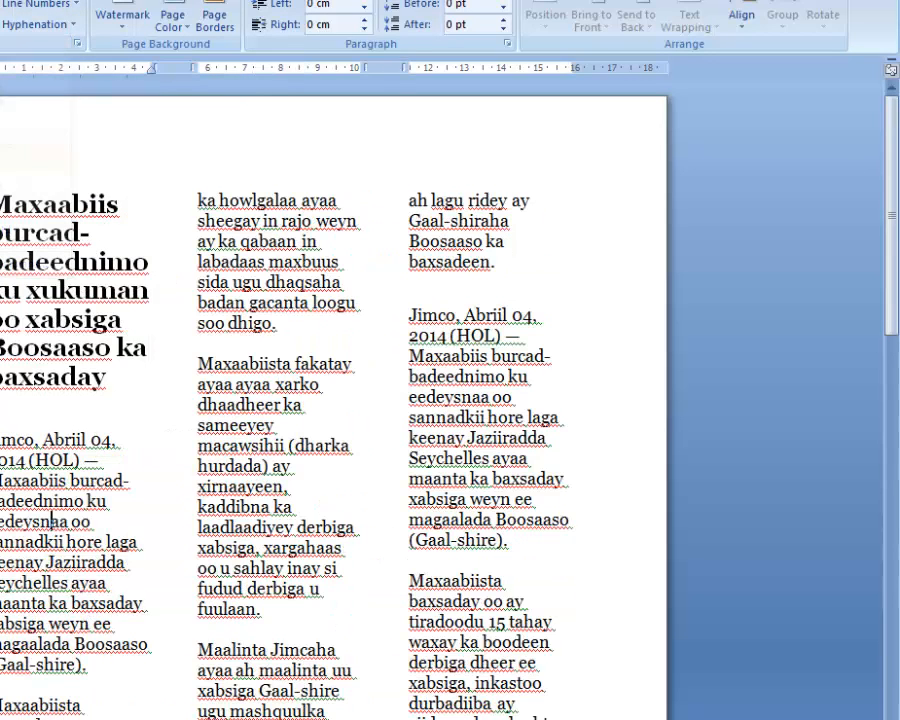
left_click(598, 202)
- Enter "Qoraalkan waa column cusub oo bilowday." after the end of the article, in the second column of the last page
left_click_drag(897, 195, 894, 620)
left_click(225, 693)
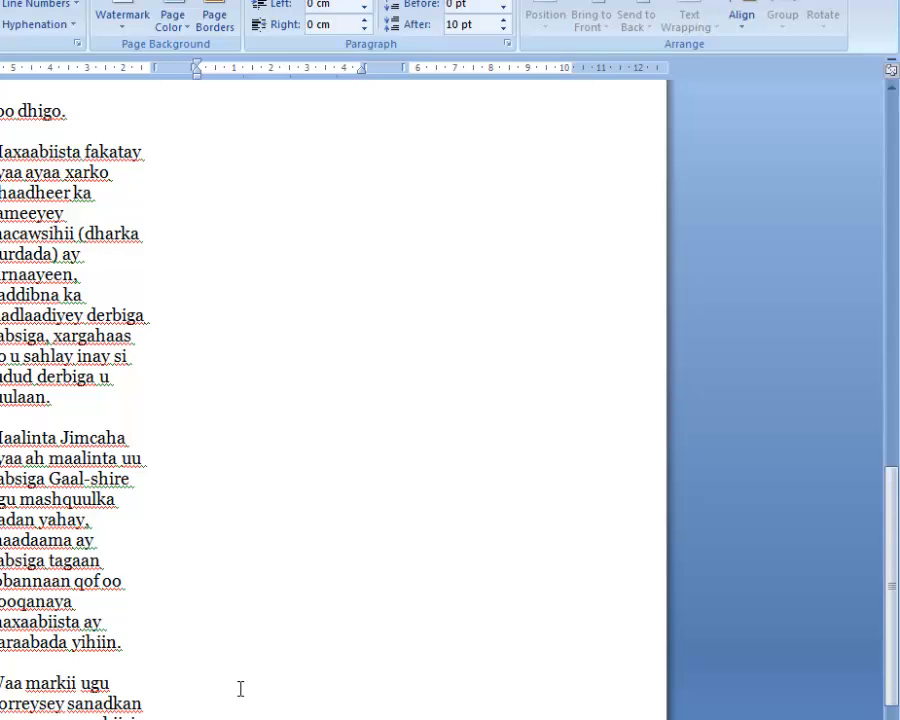
type("qoraalkan wa")
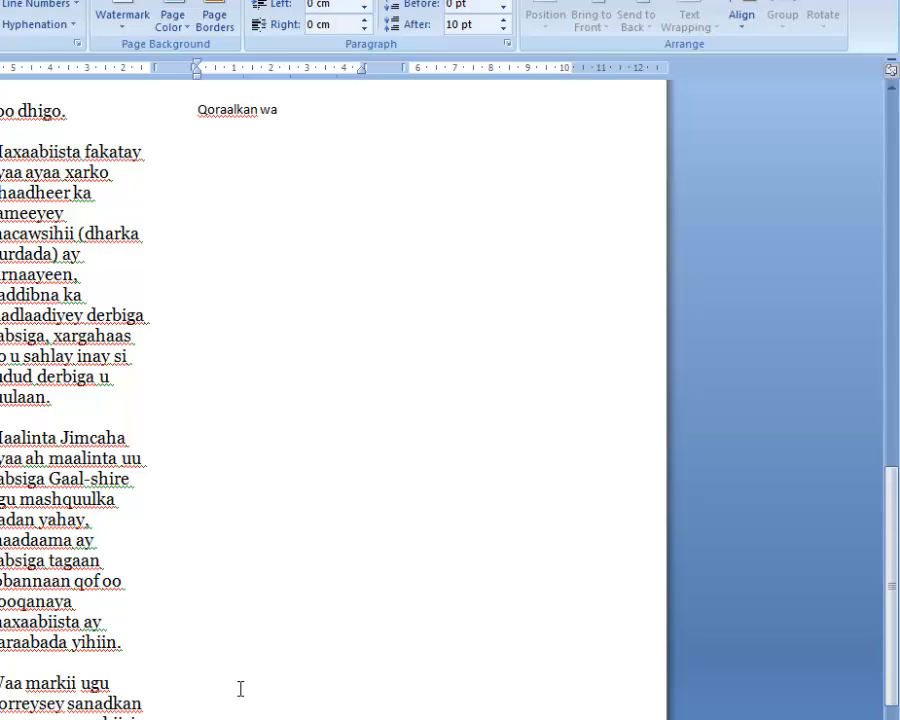
type("a colum")
key("BackSpace")
type("mn")
type("sub oo bilowday.")
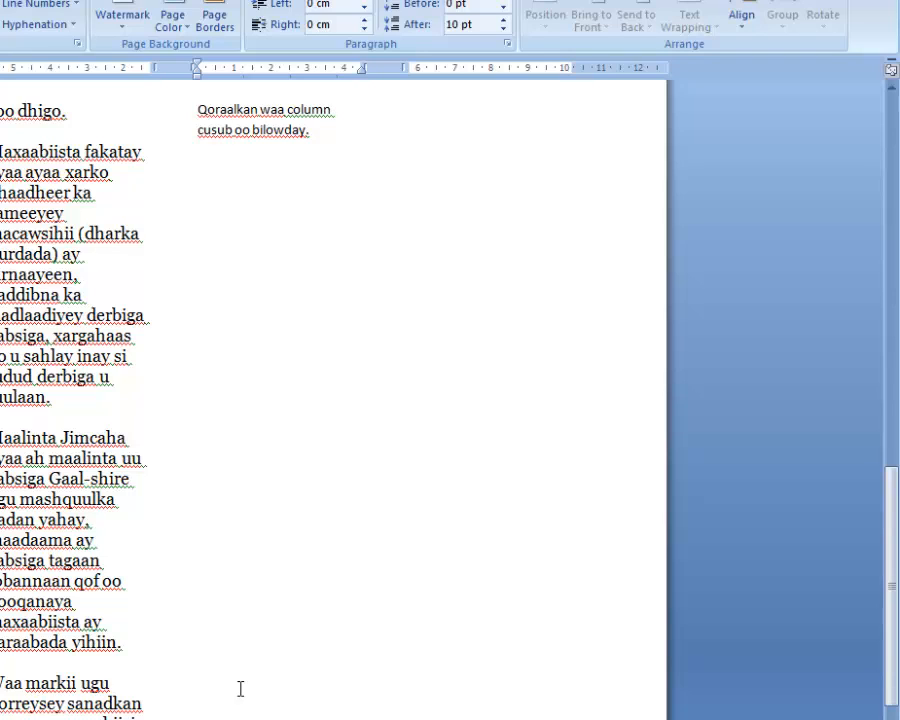
- Switch the document's layout from three columns to two and check both pages
left_click_drag(893, 524, 880, 116)
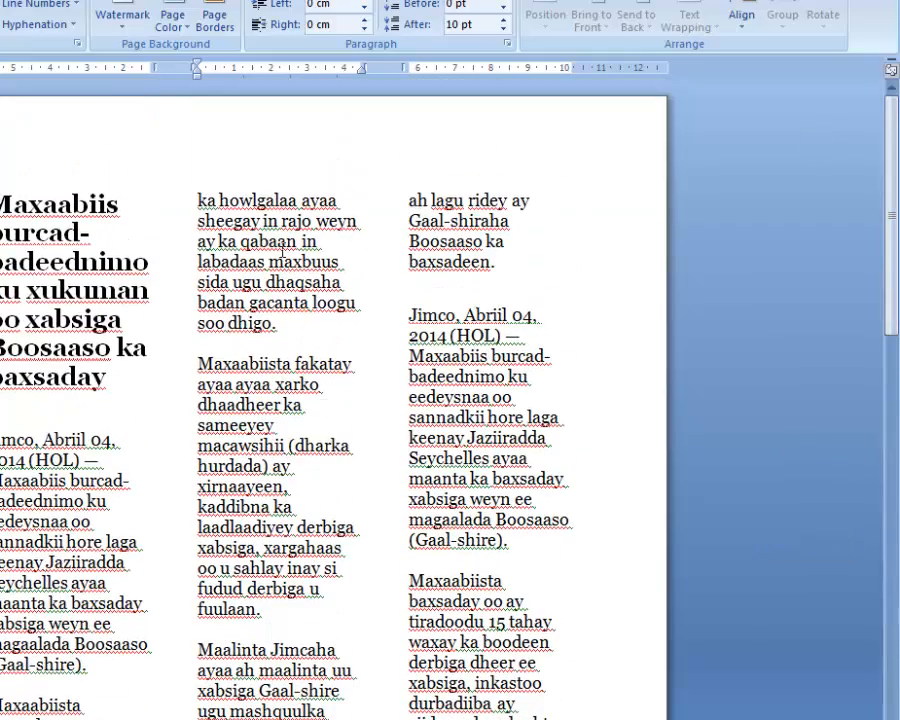
left_click(0, 15)
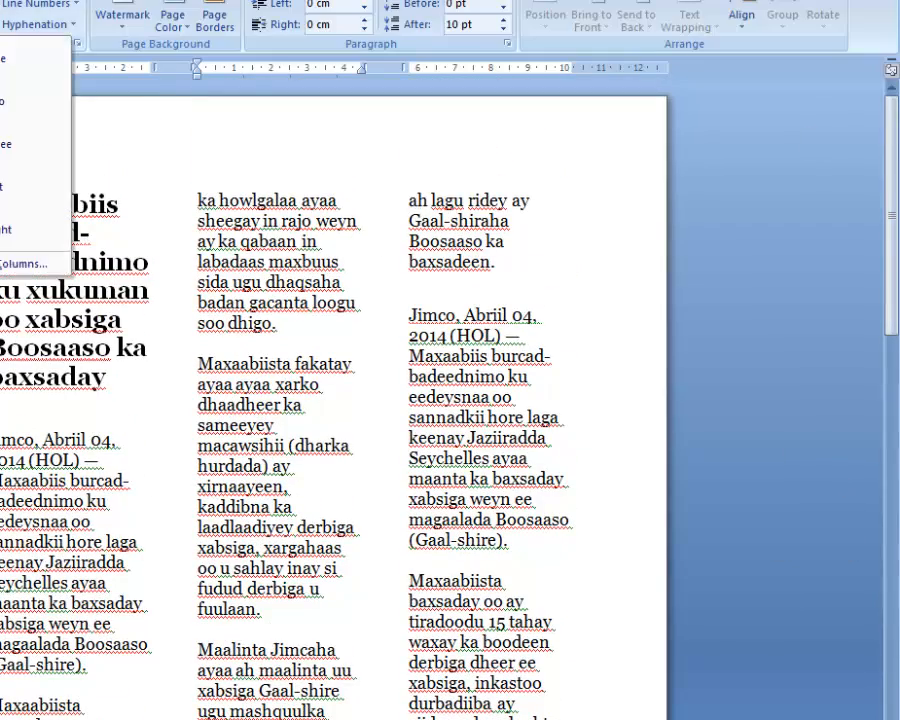
left_click(5, 101)
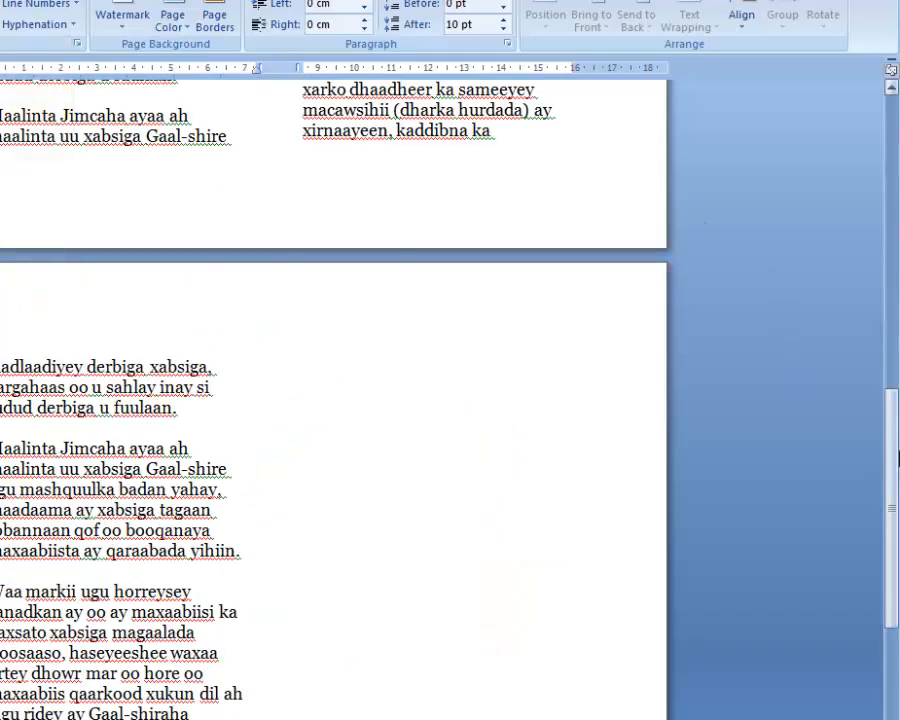
left_click_drag(892, 470, 896, 164)
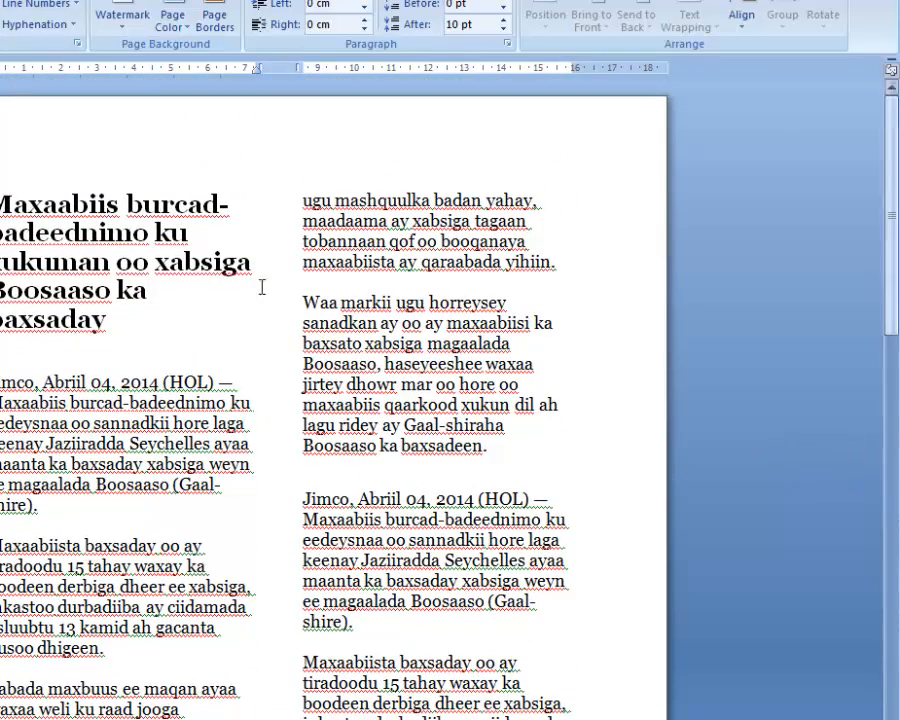
- Apply the Left column preset, with a narrow left column and a wider right one, to the article
left_click(117, 443)
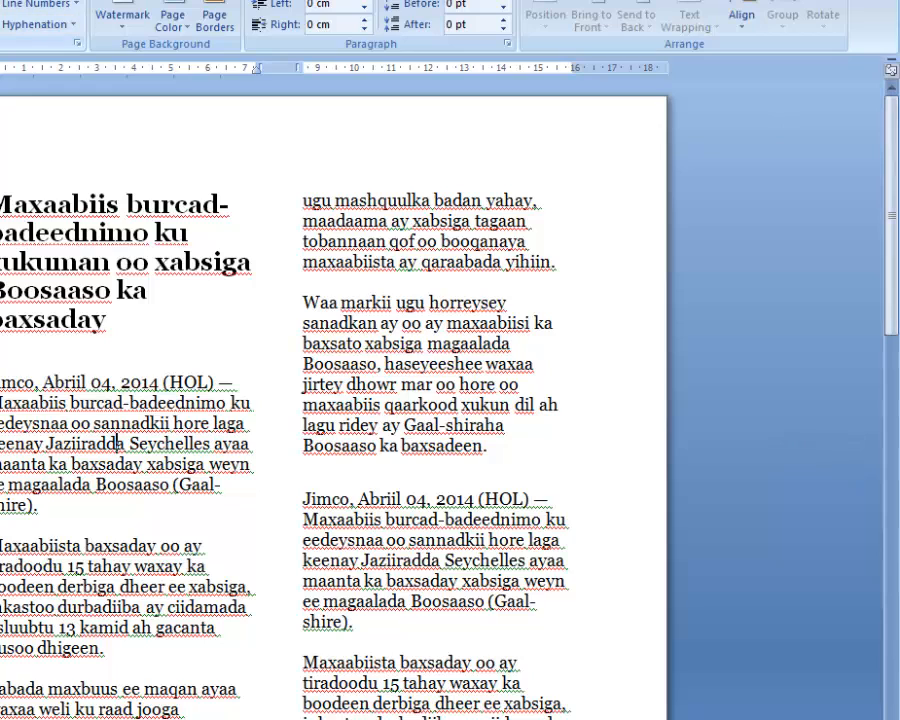
left_click(0, 15)
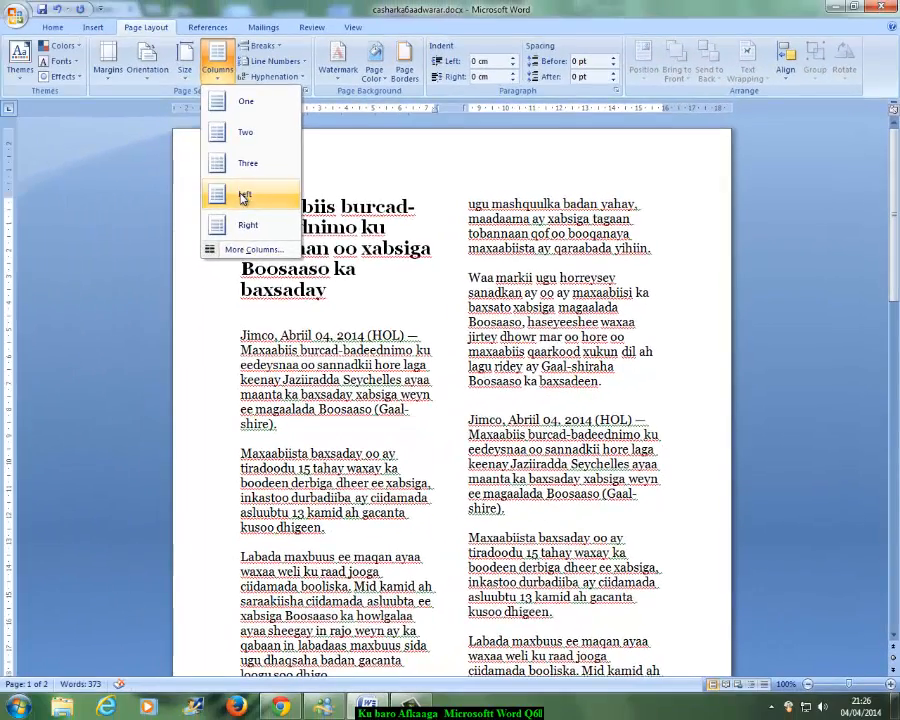
left_click(5, 186)
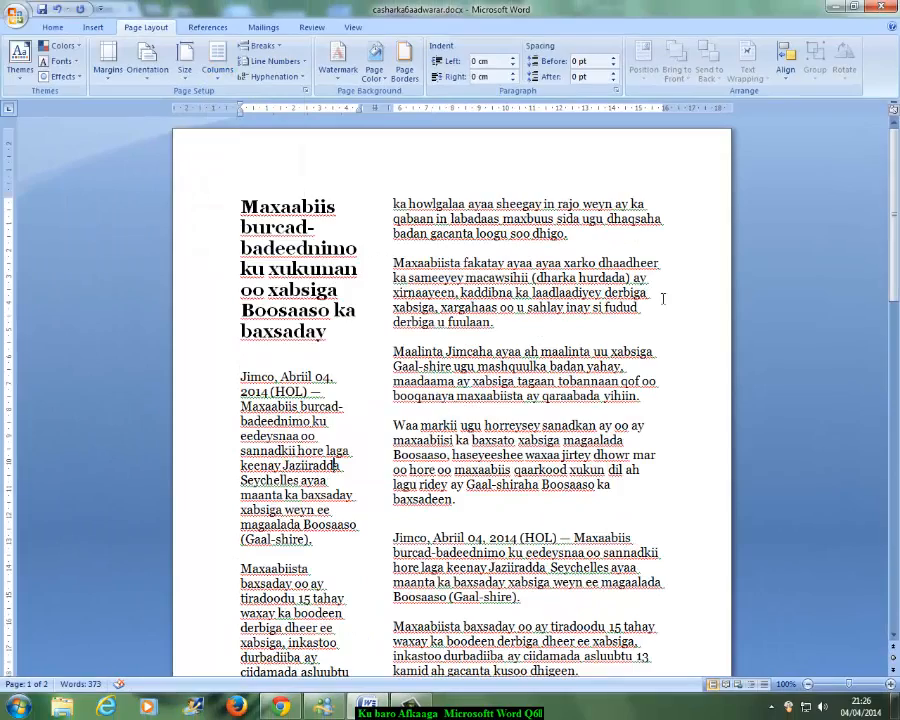
- Inspect the detailed column settings for the article's Left layout and leave them as they are
left_click_drag(895, 302, 897, 160)
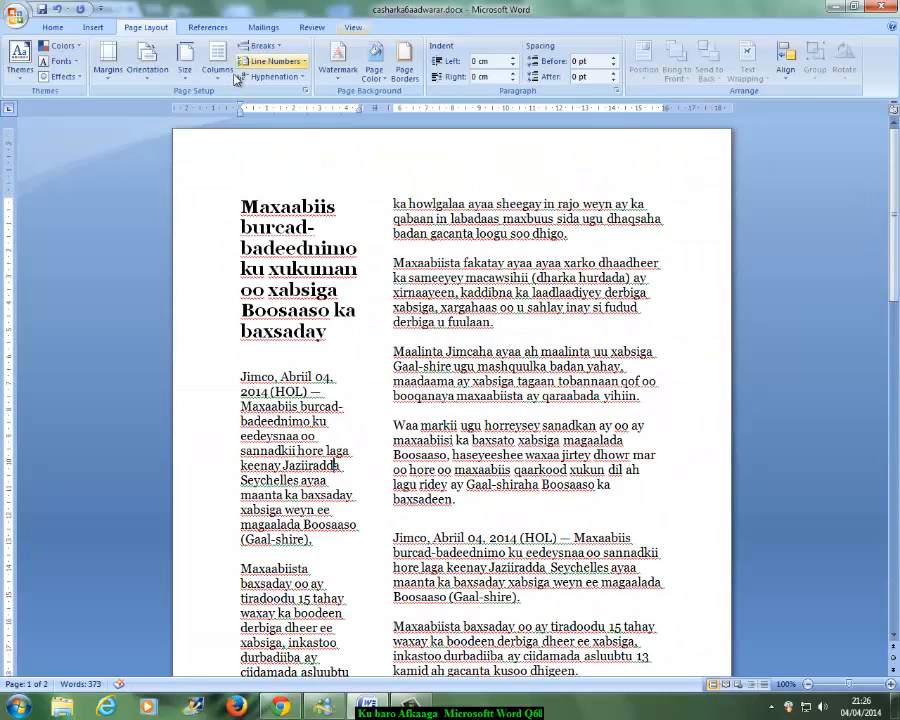
left_click(217, 62)
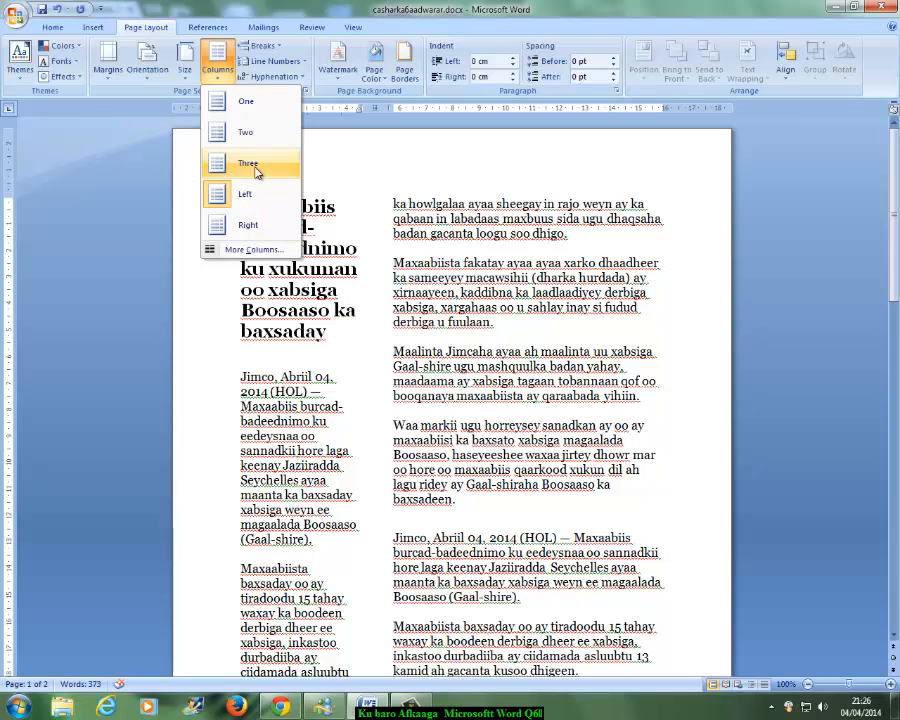
left_click(250, 251)
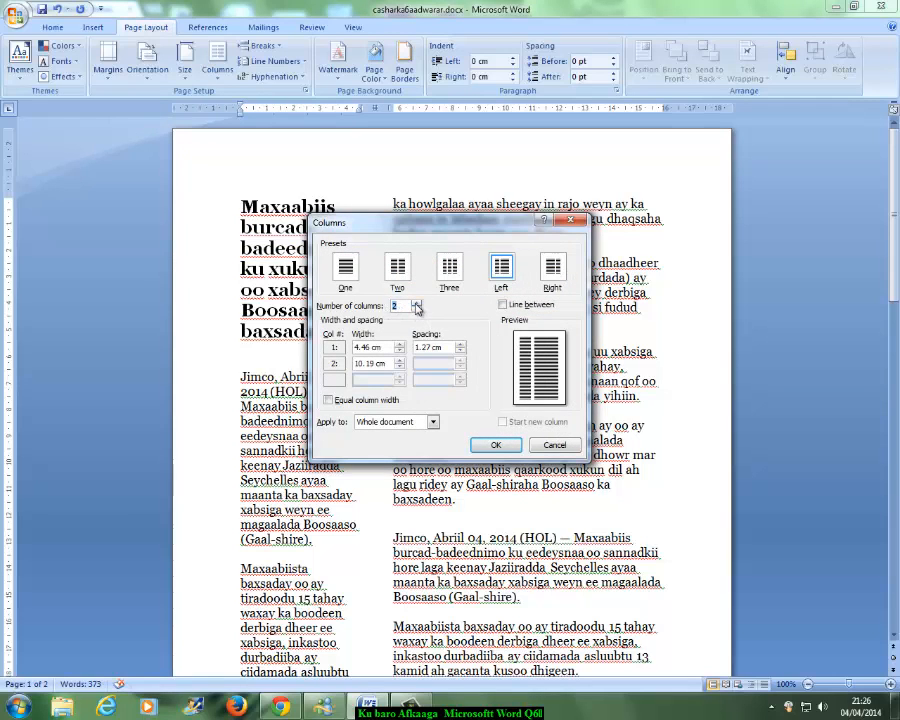
left_click(571, 220)
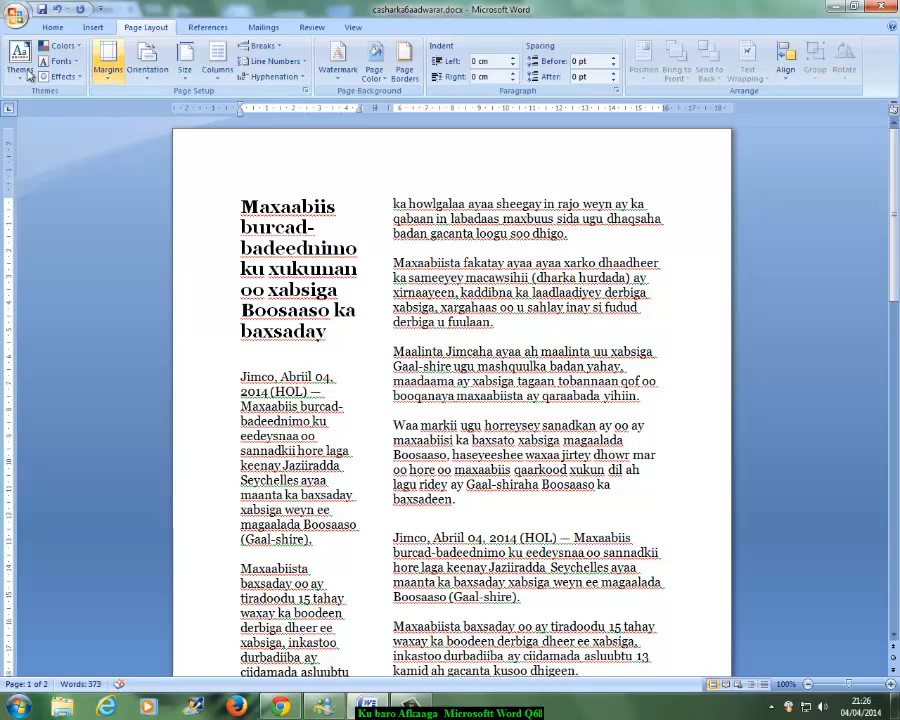
- Format the article in three equal columns
left_click(219, 70)
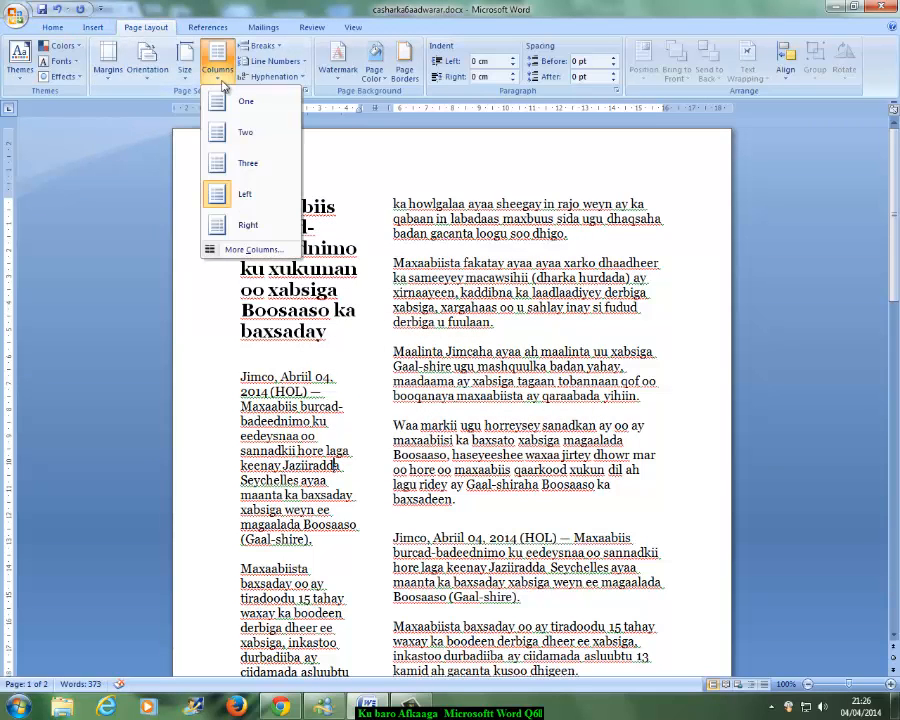
left_click(247, 165)
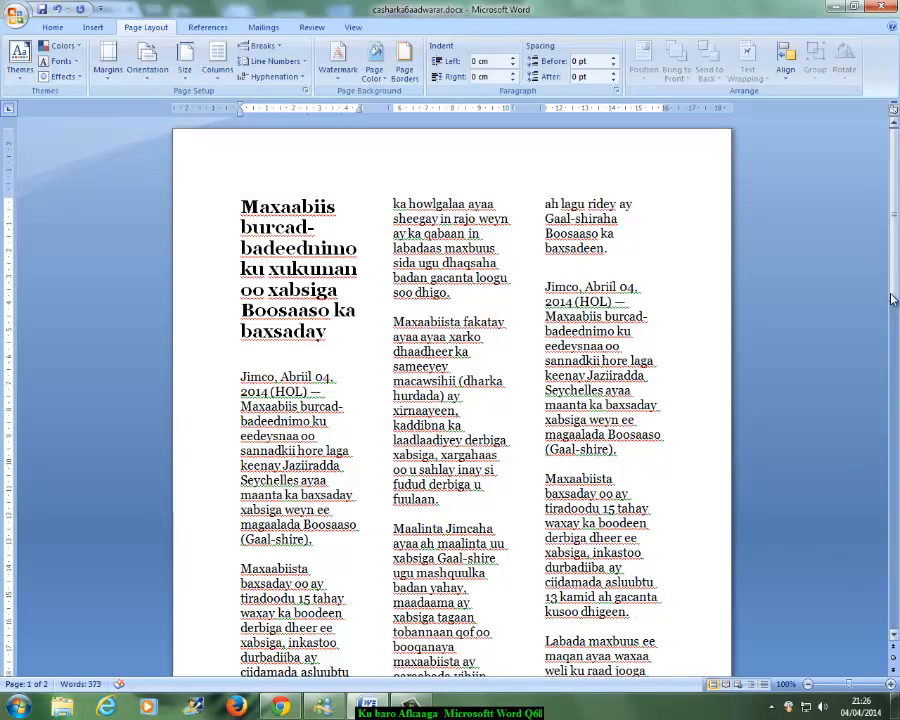
left_click_drag(893, 299, 890, 140)
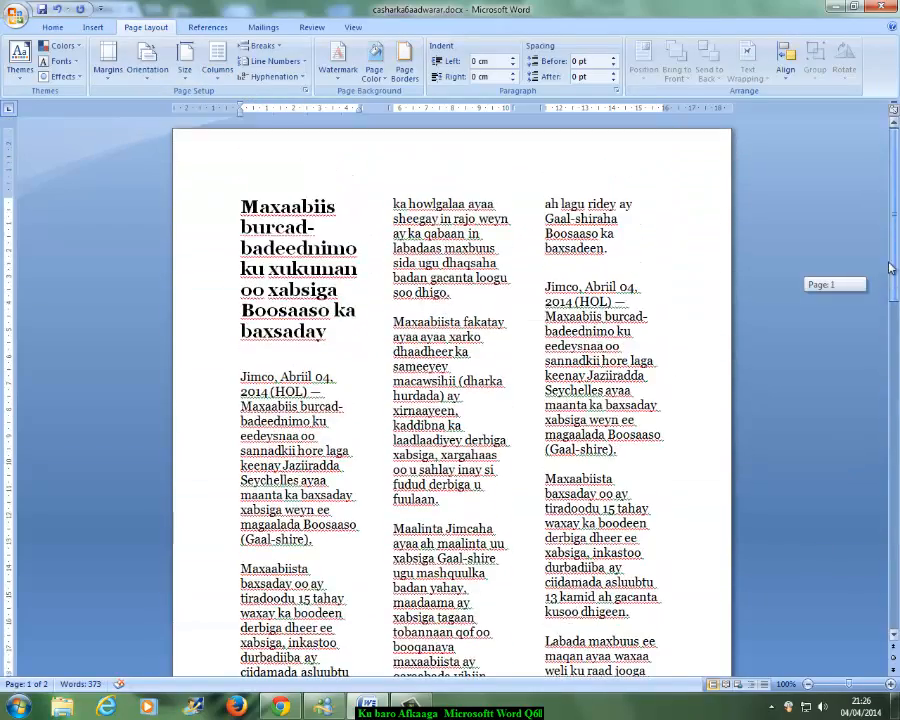
- Switch the article to two columns, then return it to a single column
left_click(222, 75)
left_click(212, 131)
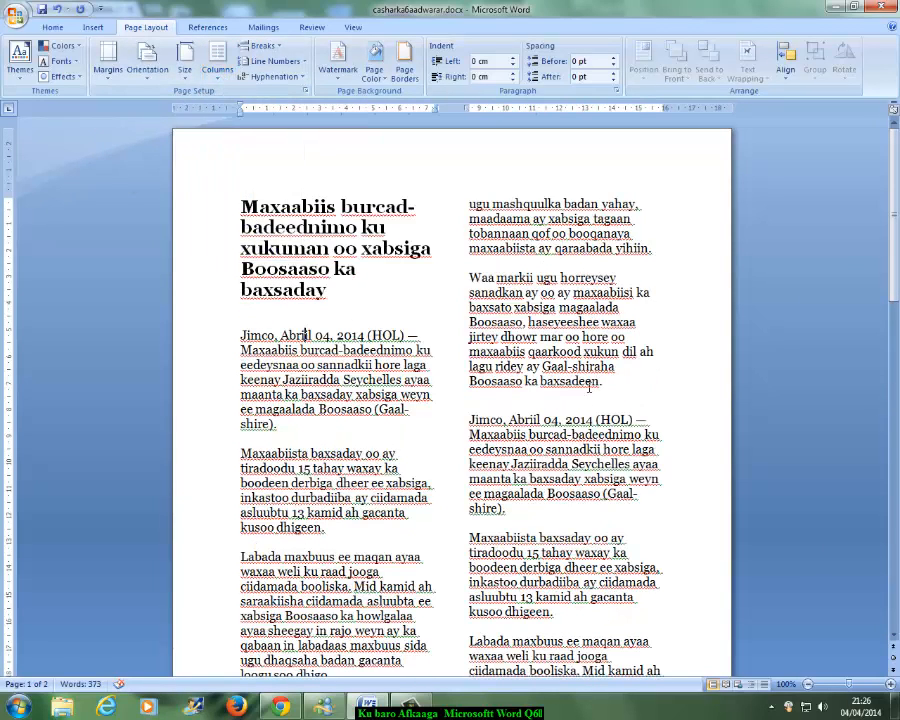
left_click(219, 82)
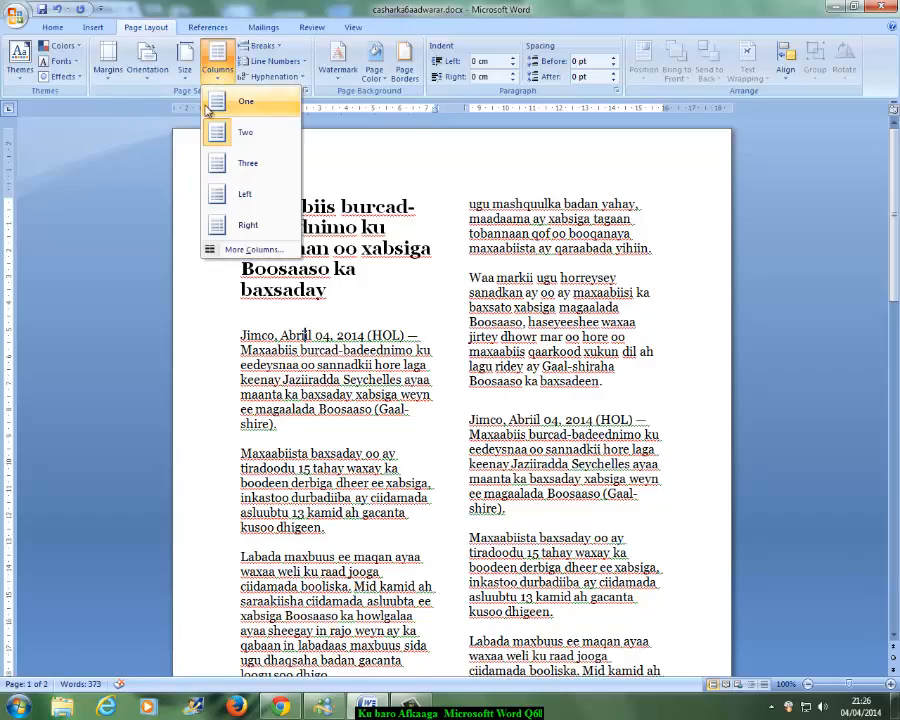
left_click(240, 102)
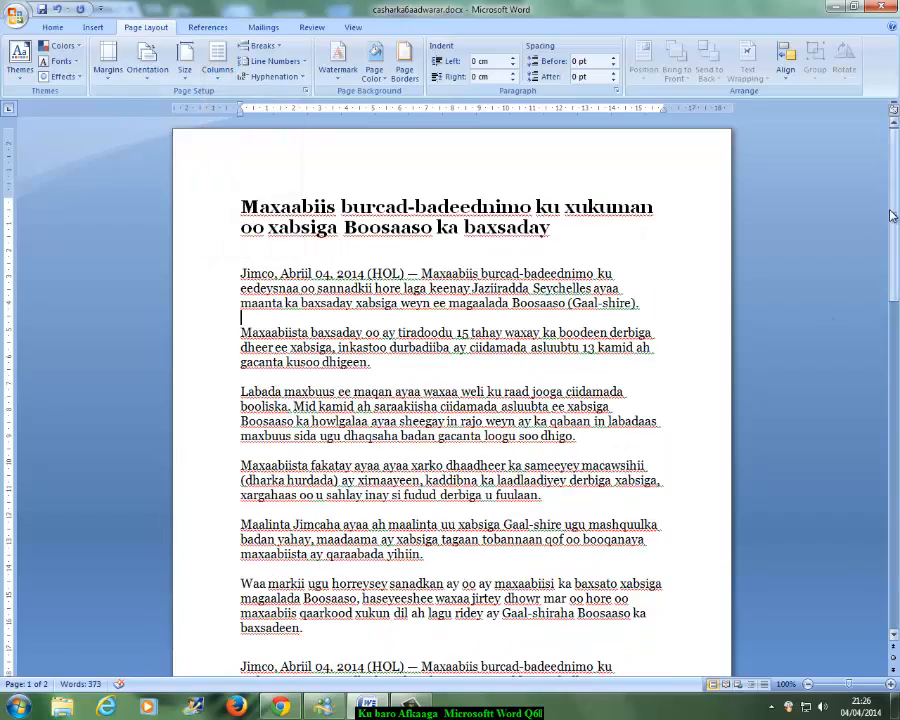
left_click_drag(893, 210, 893, 177)
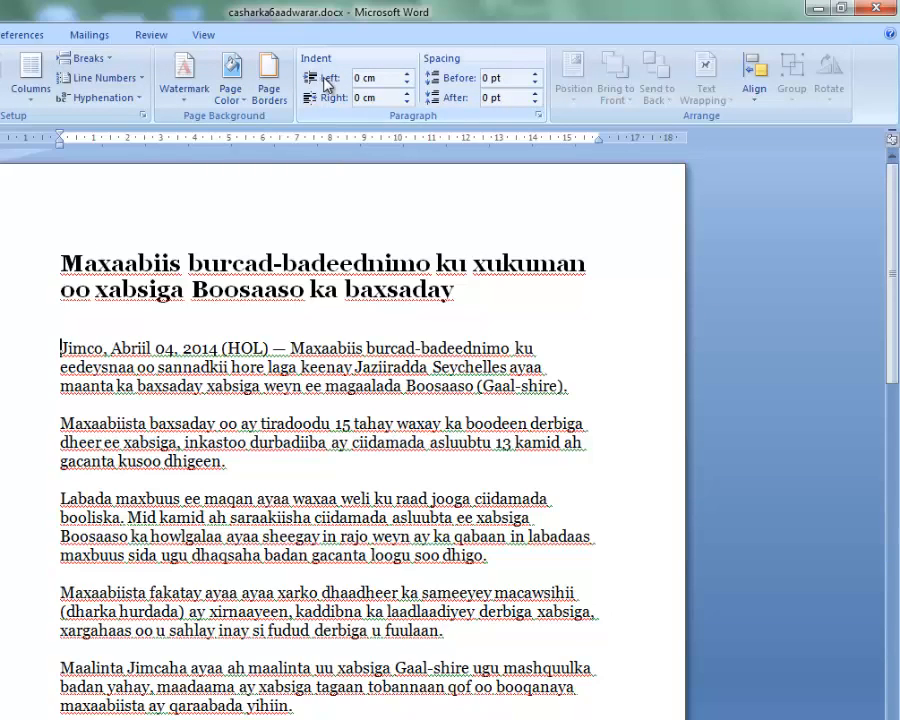
- Set the left indent of the first body text block below the headline to 0.5 cm
left_click(407, 74)
left_click(407, 74)
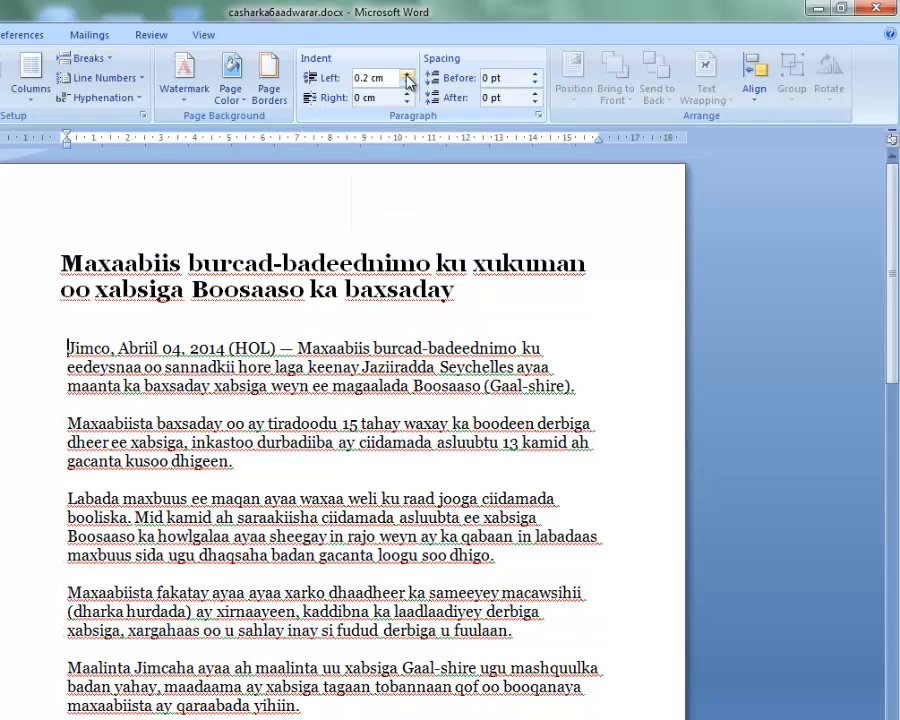
left_click(407, 74)
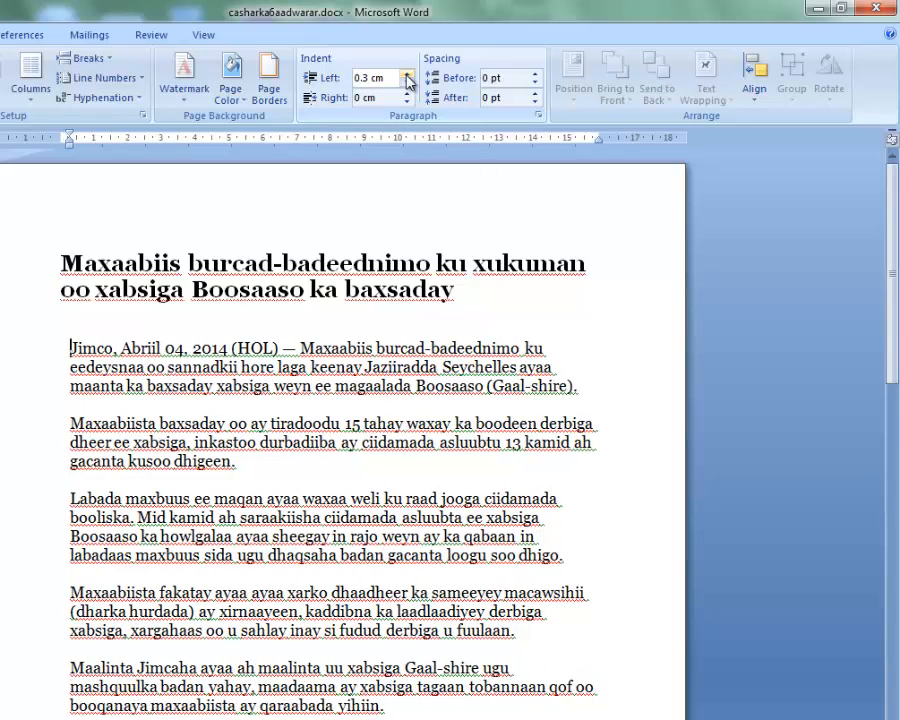
left_click(407, 74)
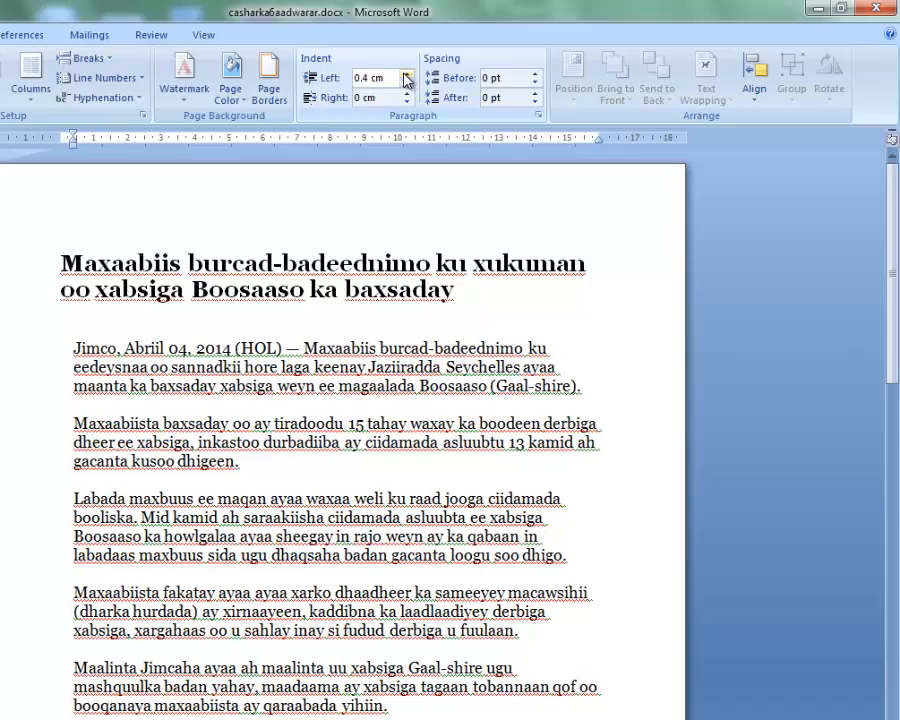
left_click(407, 76)
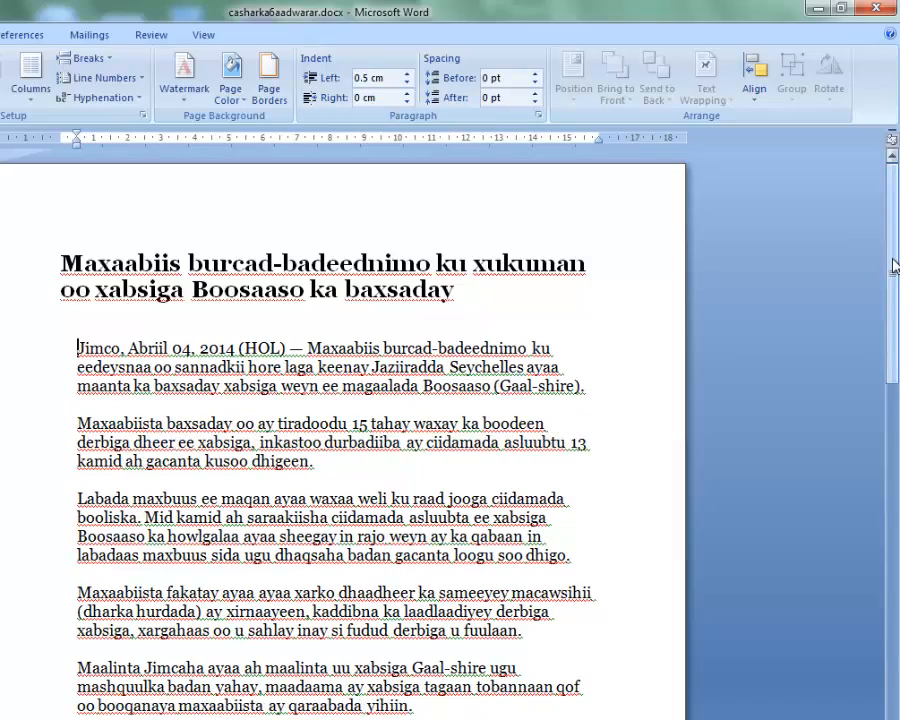
left_click_drag(892, 273, 891, 246)
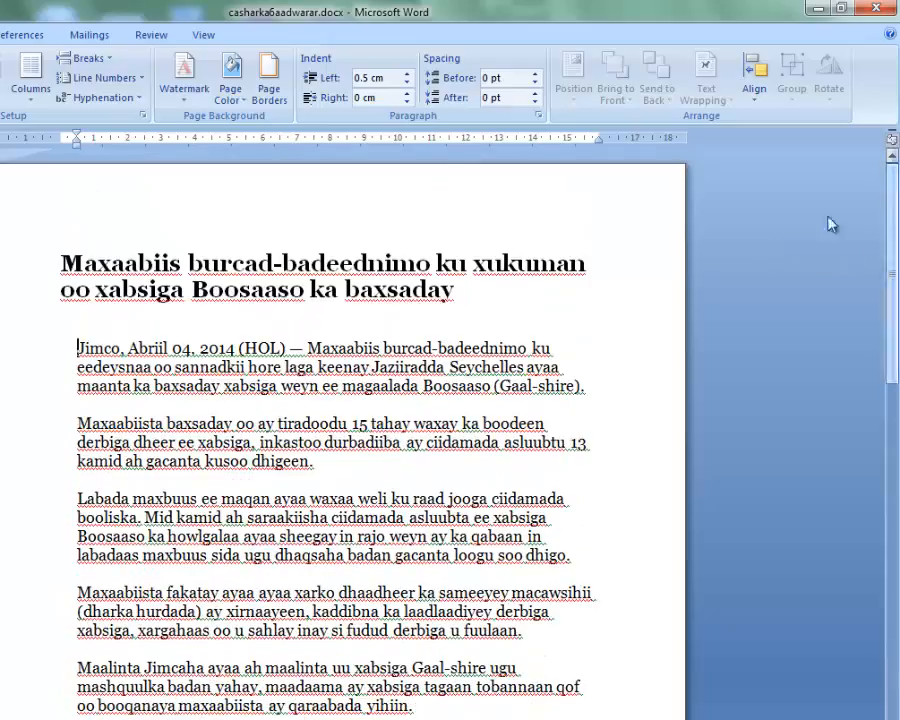
- Reset the left indent of the first body text block to 0 cm
left_click(406, 84)
left_click(406, 84)
left_click(406, 84)
left_click(406, 84)
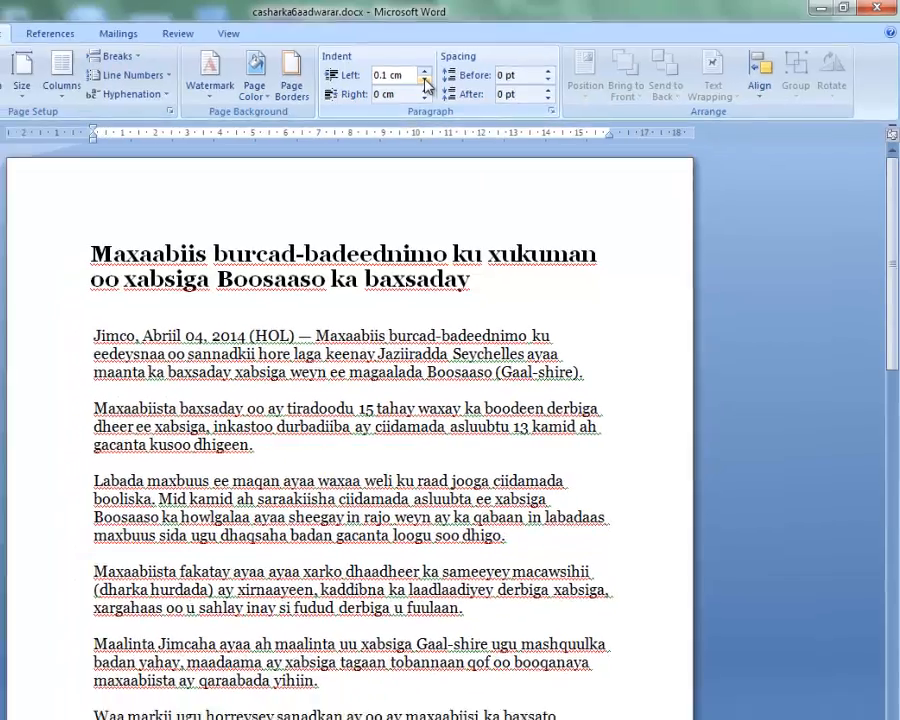
left_click(424, 84)
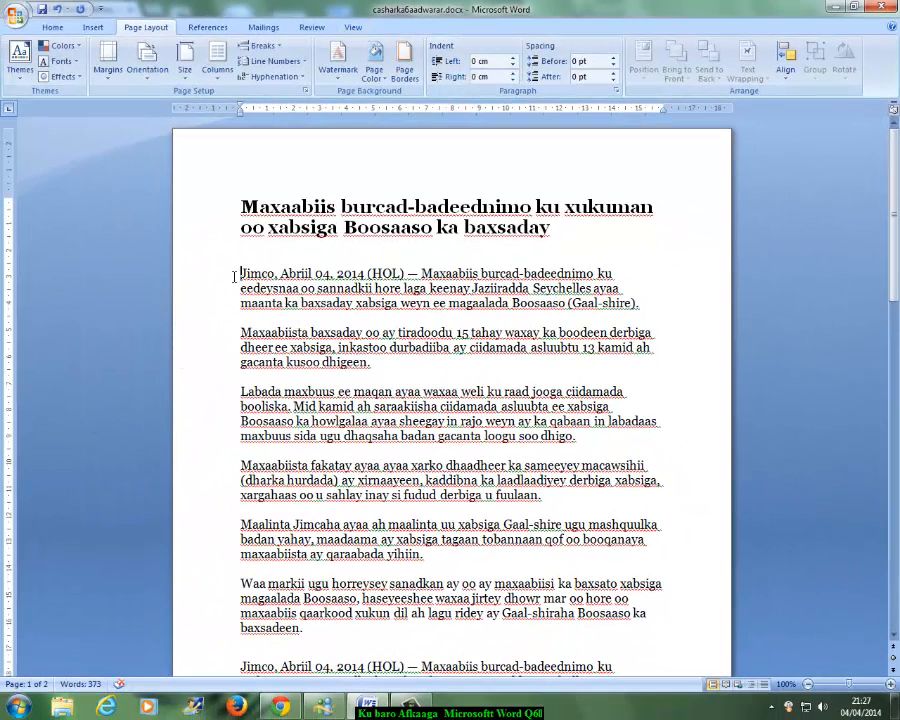
- Select the opening "Jimco, Abriil 04, 2014" passage and set its block's left indent to 0.4 cm
left_click_drag(235, 276, 641, 308)
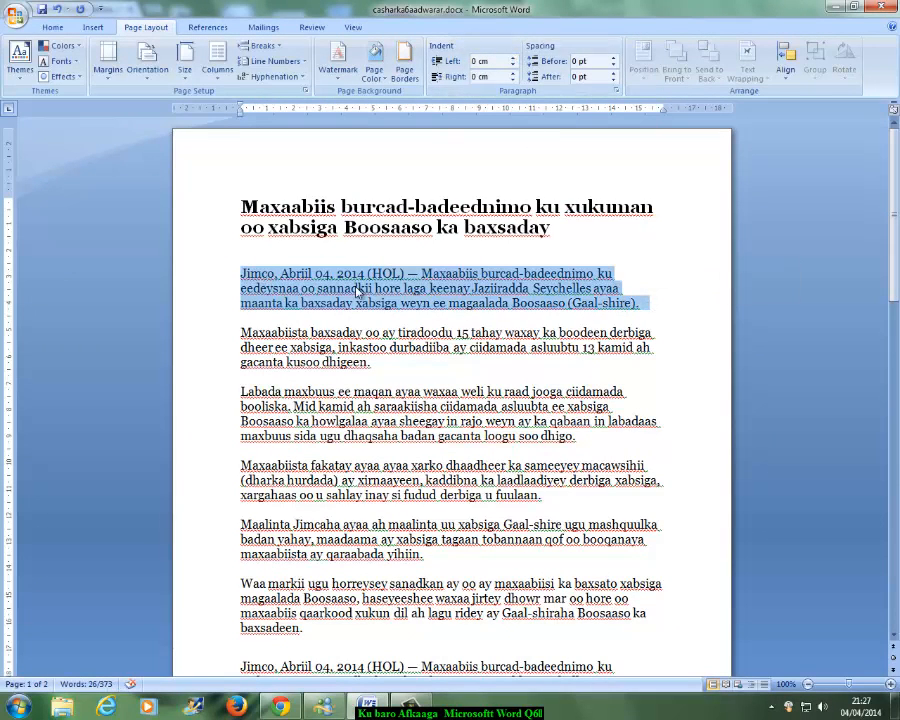
left_click(513, 58)
left_click(513, 58)
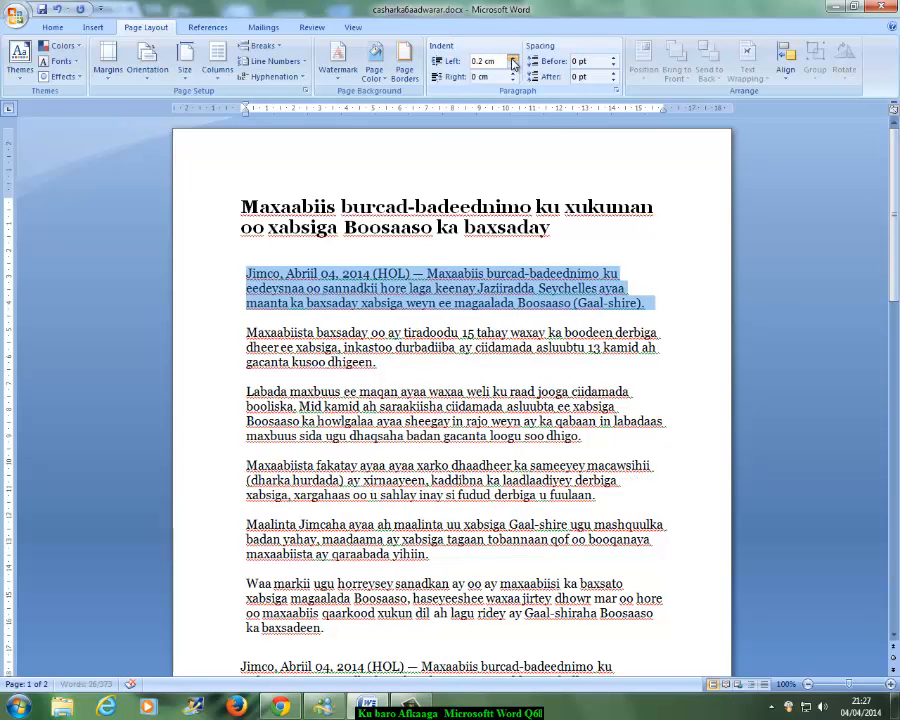
left_click(513, 58)
left_click(512, 59)
left_click(600, 316)
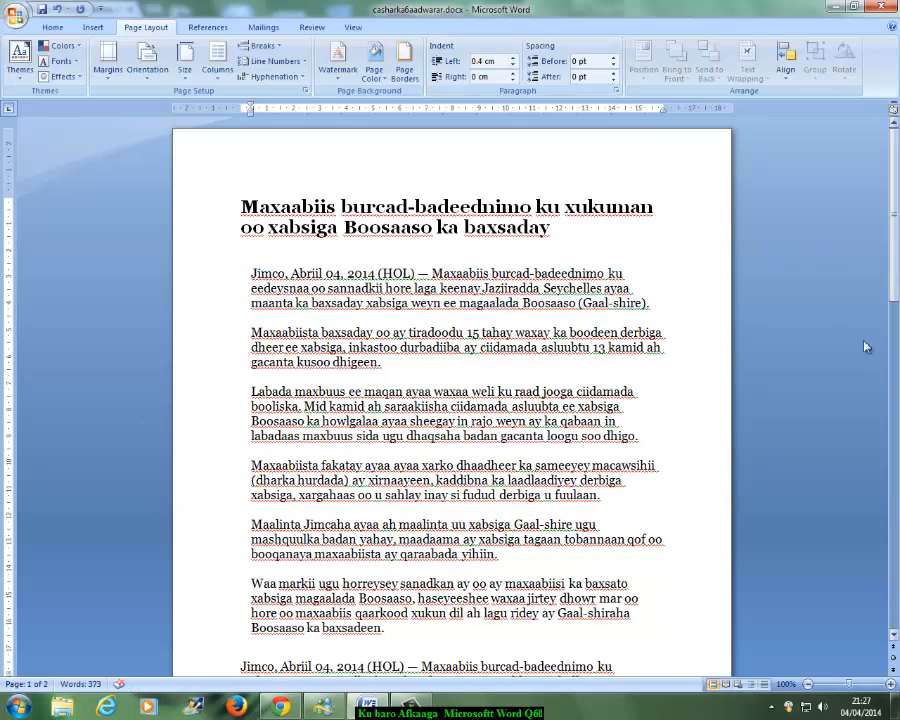
mouse_move(897, 236)
left_mouse_down()
mouse_move(897, 280)
mouse_move(897, 236)
left_mouse_up()
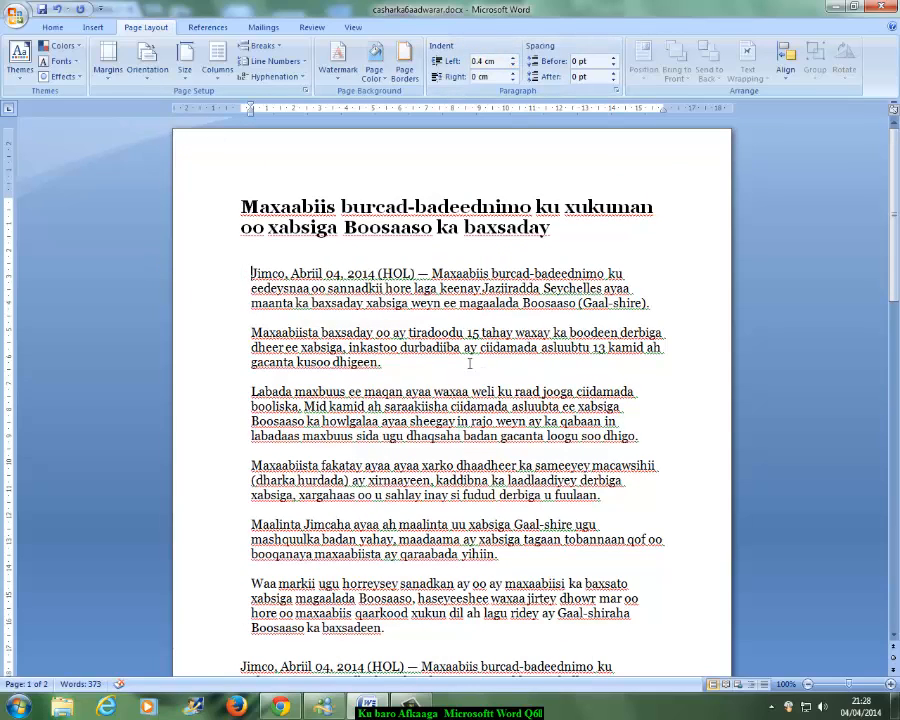
- Separate the opening passage from the following text with a paragraph break and set its left indent to 0.8 cm
left_click(665, 307)
key("Return")
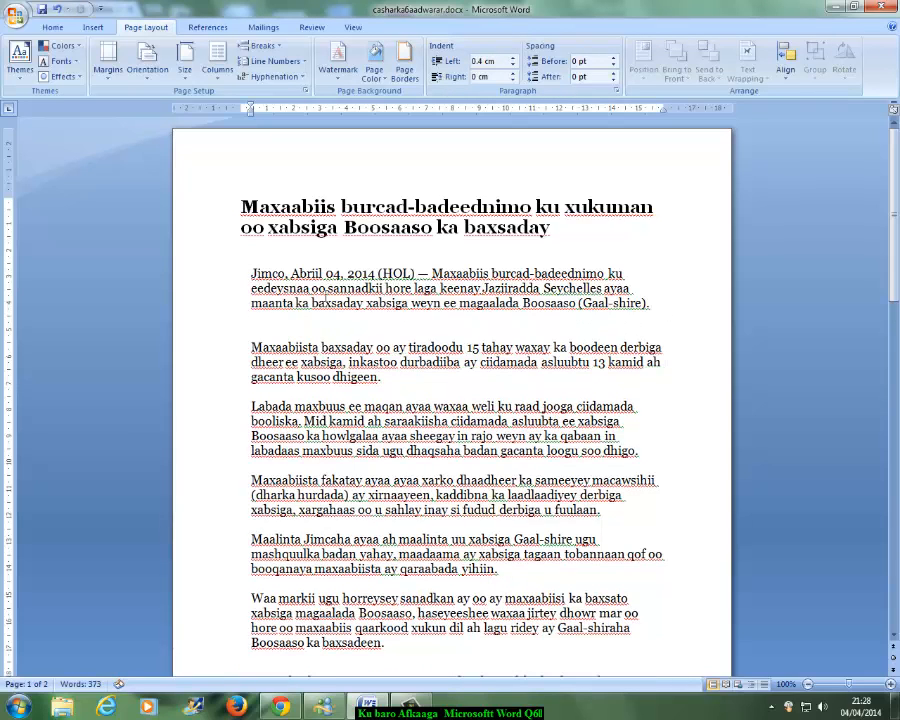
left_click_drag(255, 273, 688, 304)
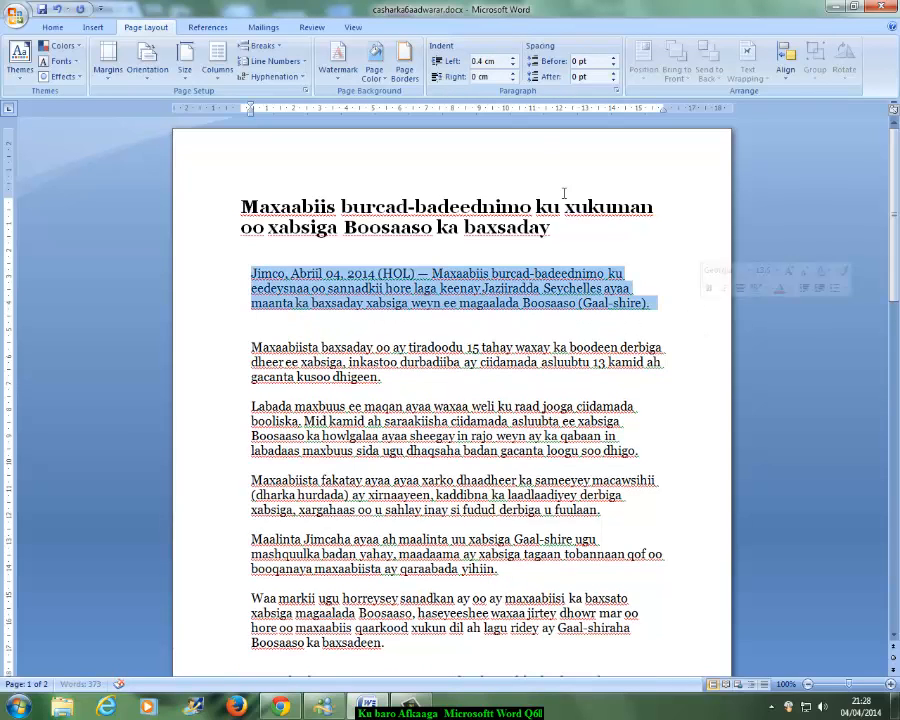
left_click(512, 57)
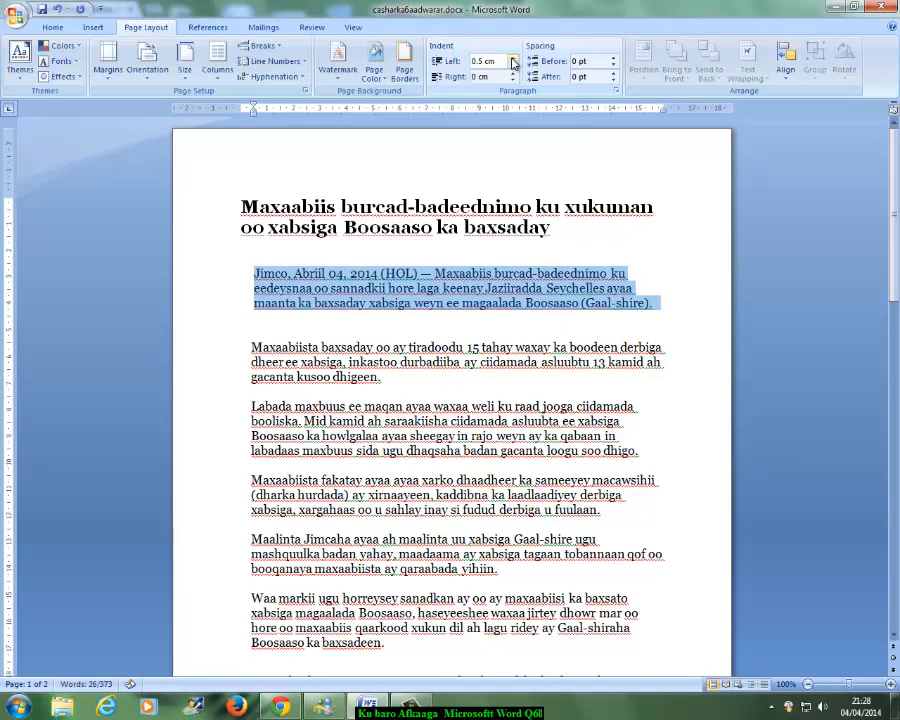
left_click(512, 57)
left_click(512, 58)
left_click(512, 58)
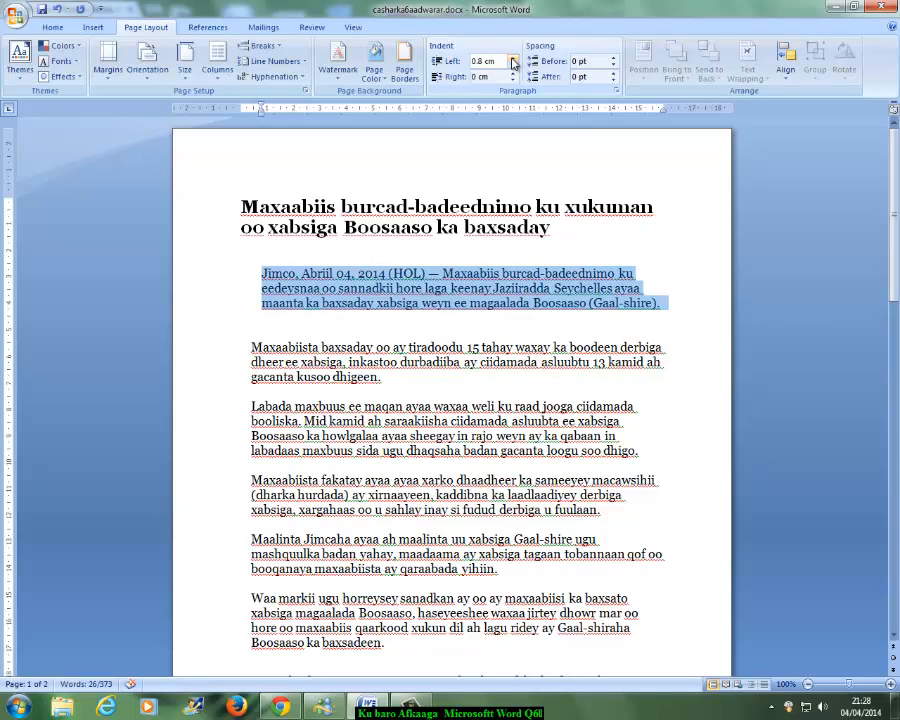
left_click(365, 318)
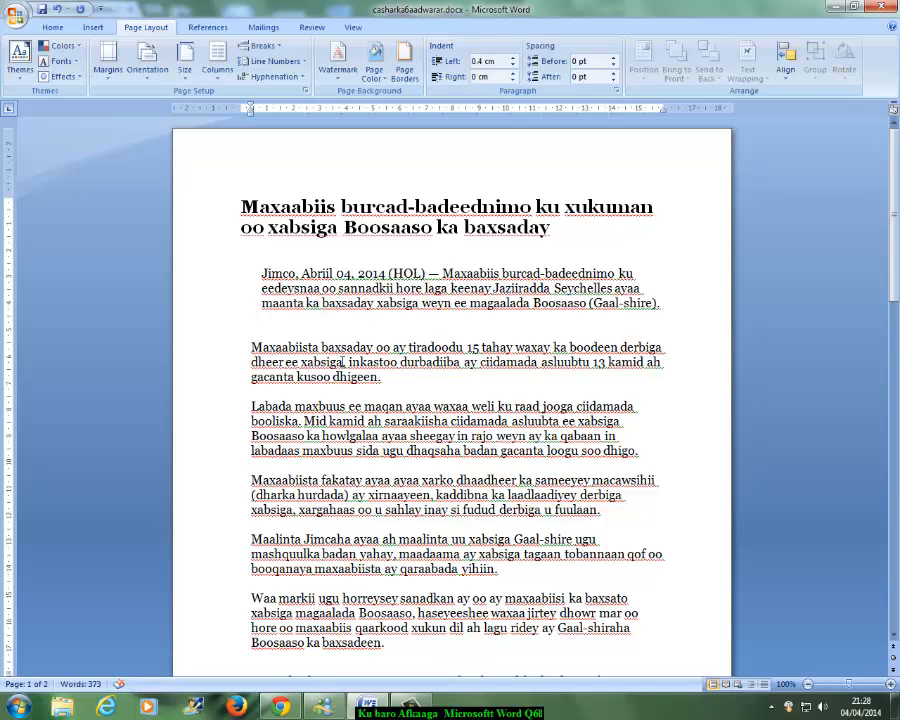
- Reduce the left indent of the opening paragraph to 0.2 cm
left_click(263, 272)
left_click(513, 65)
left_click(513, 65)
left_click(513, 65)
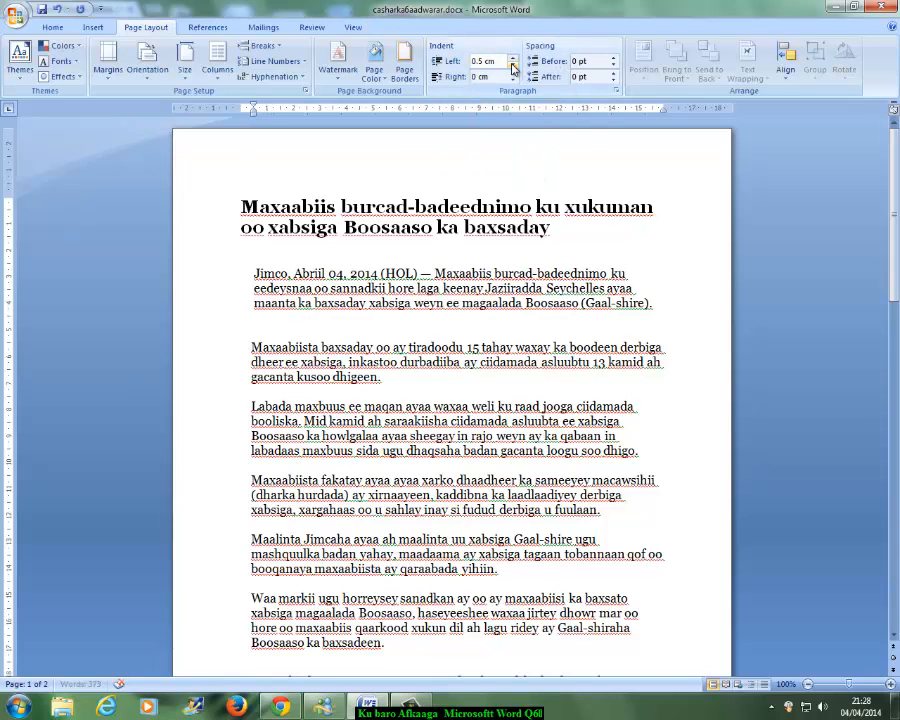
left_click(513, 65)
left_click(513, 65)
left_click(513, 65)
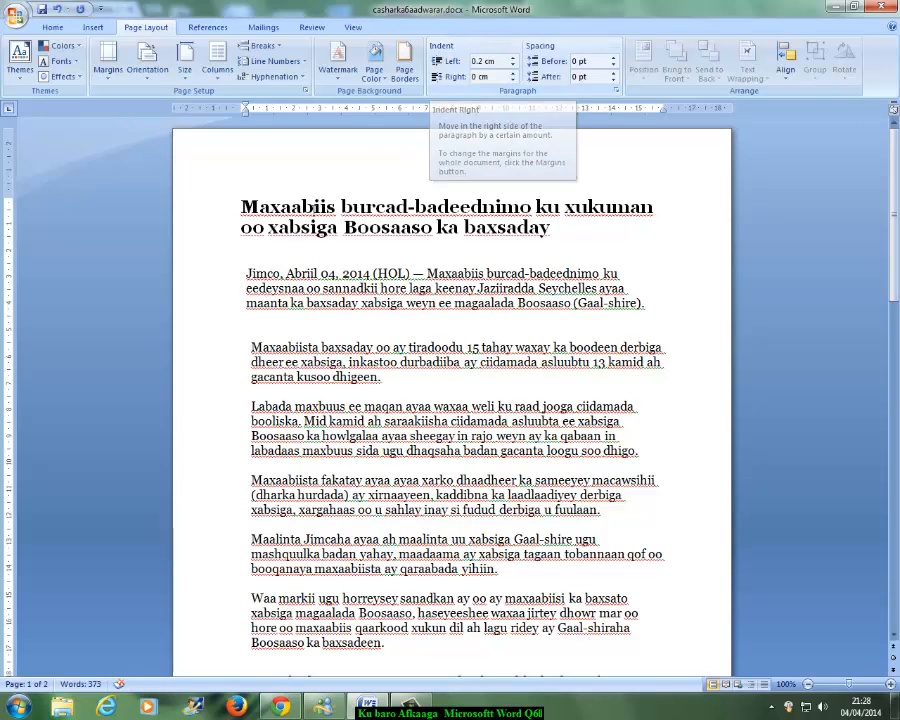
- Select the opening paragraph's first line and lower the paragraph's left indent to -0.2 cm, into the page margin
left_click_drag(246, 271, 612, 270)
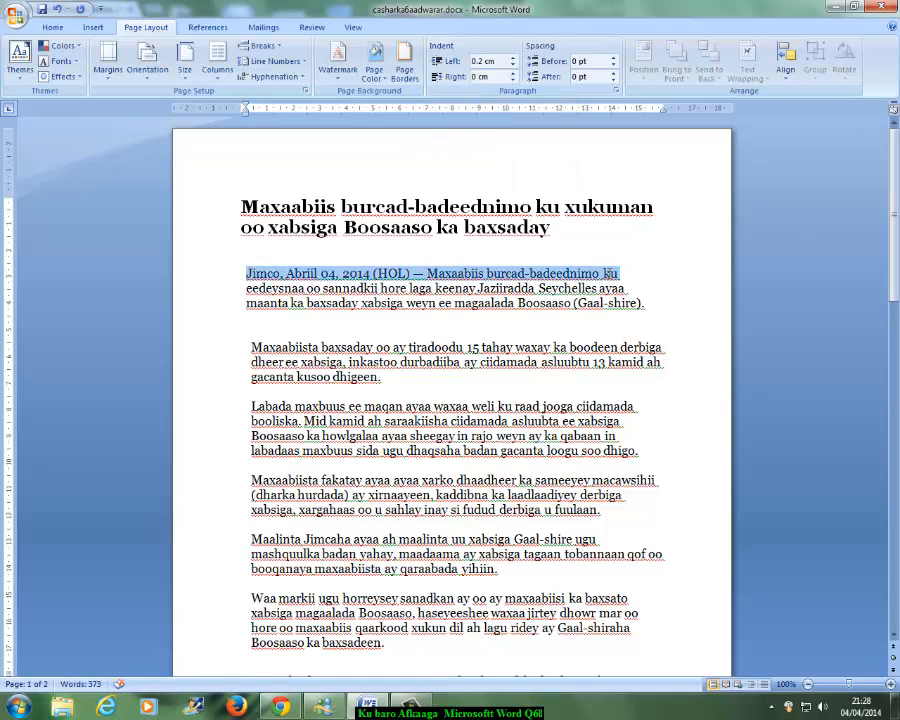
left_click(513, 65)
left_click(513, 65)
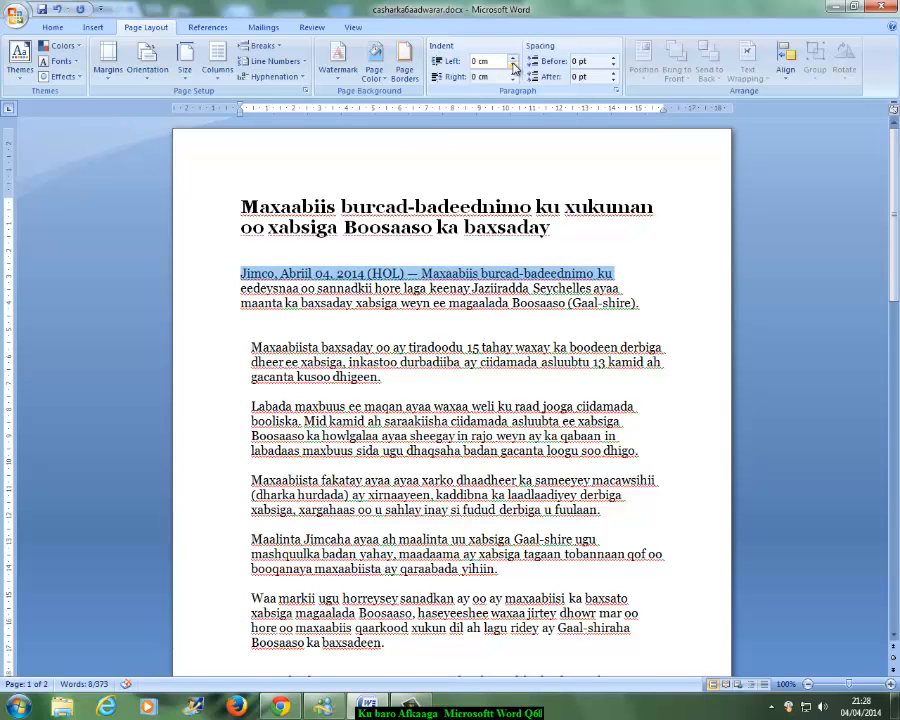
left_click(513, 65)
left_click(513, 65)
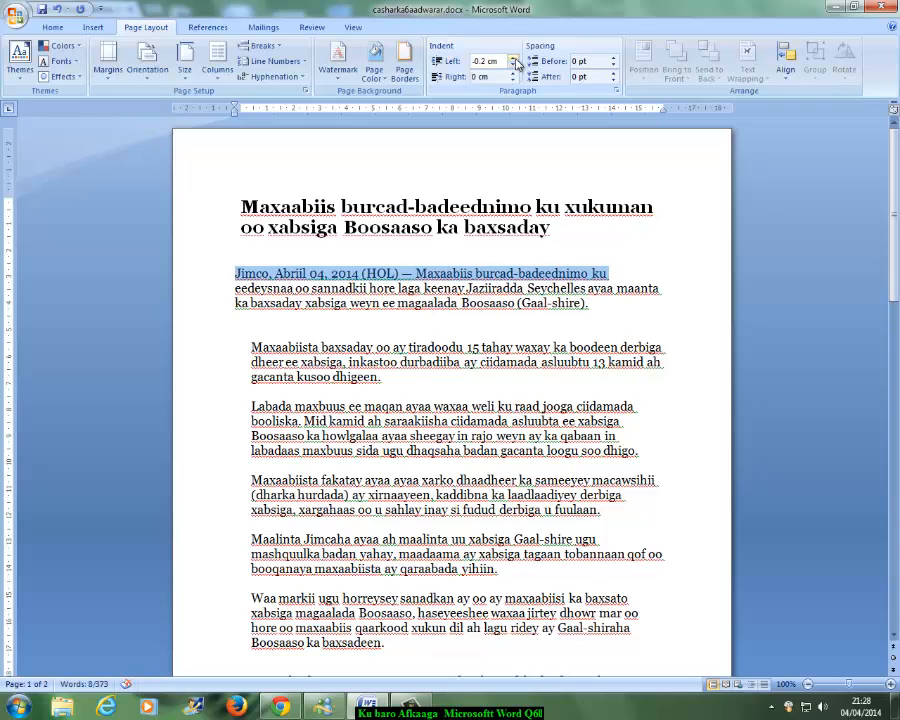
- Raise the opening paragraph's left indent to 0.4 cm, then lower it to 0.3 cm
left_click(514, 59)
left_click(514, 59)
left_click(514, 59)
left_click(514, 59)
left_click(514, 59)
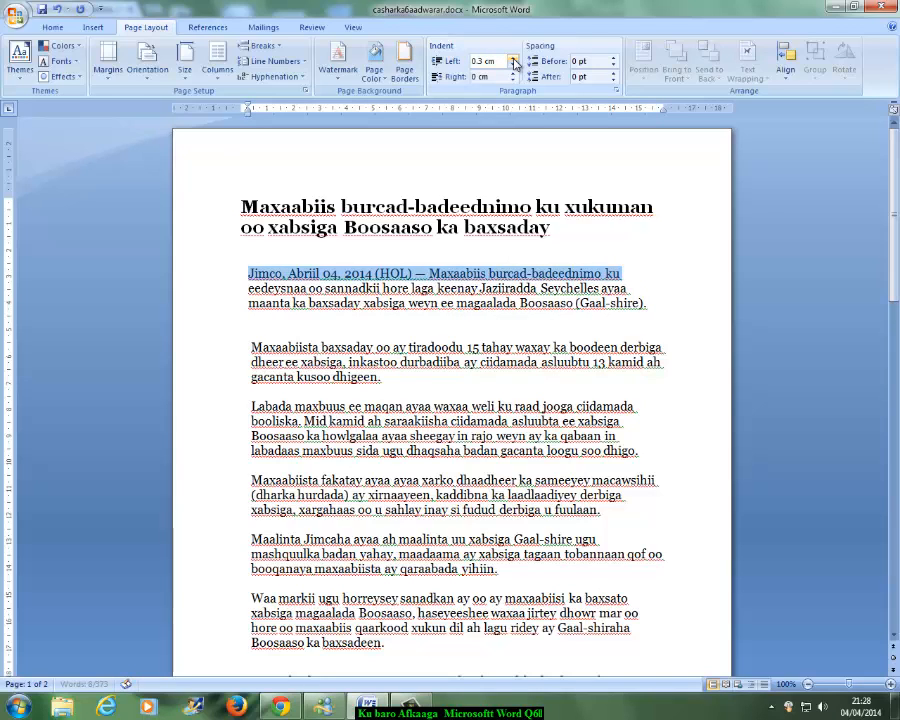
left_click(514, 59)
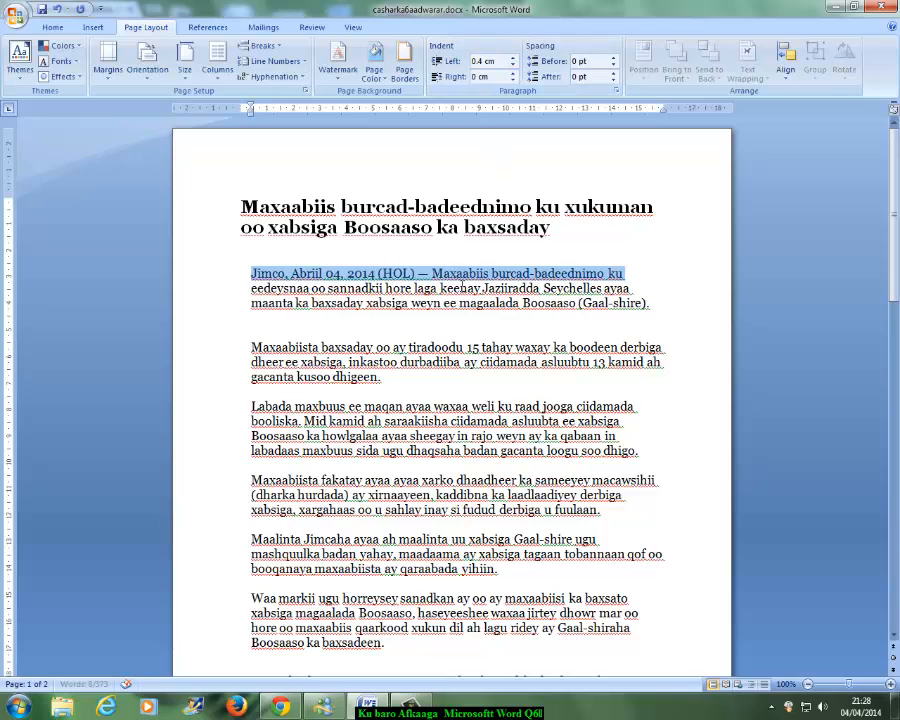
left_click(514, 65)
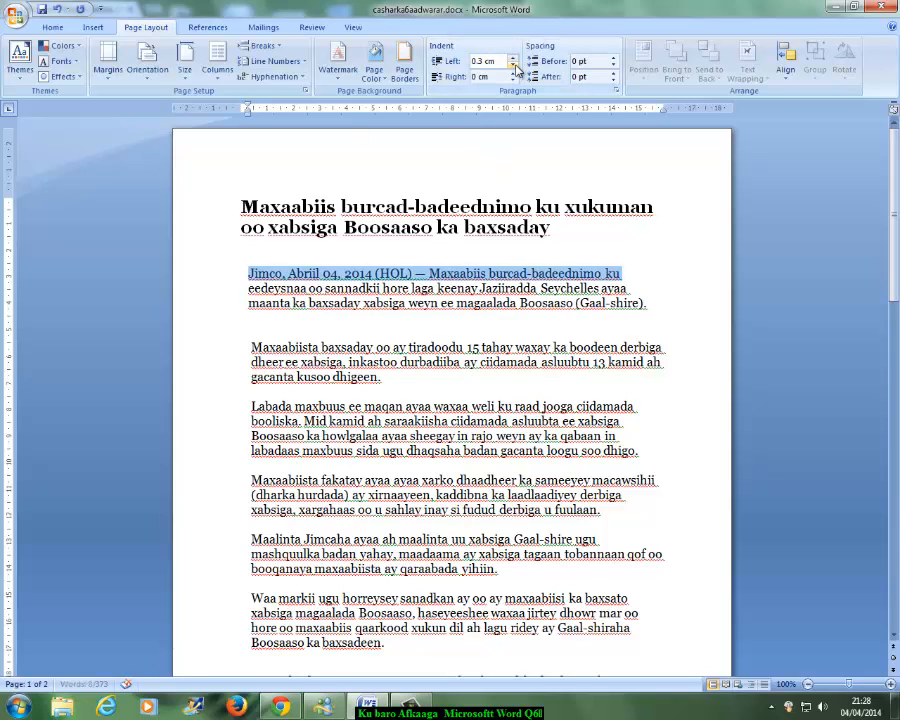
- Lower the opening paragraph's left indent to 0 cm and deselect its text
left_click(514, 65)
left_click(514, 65)
left_click(514, 65)
left_click(449, 302)
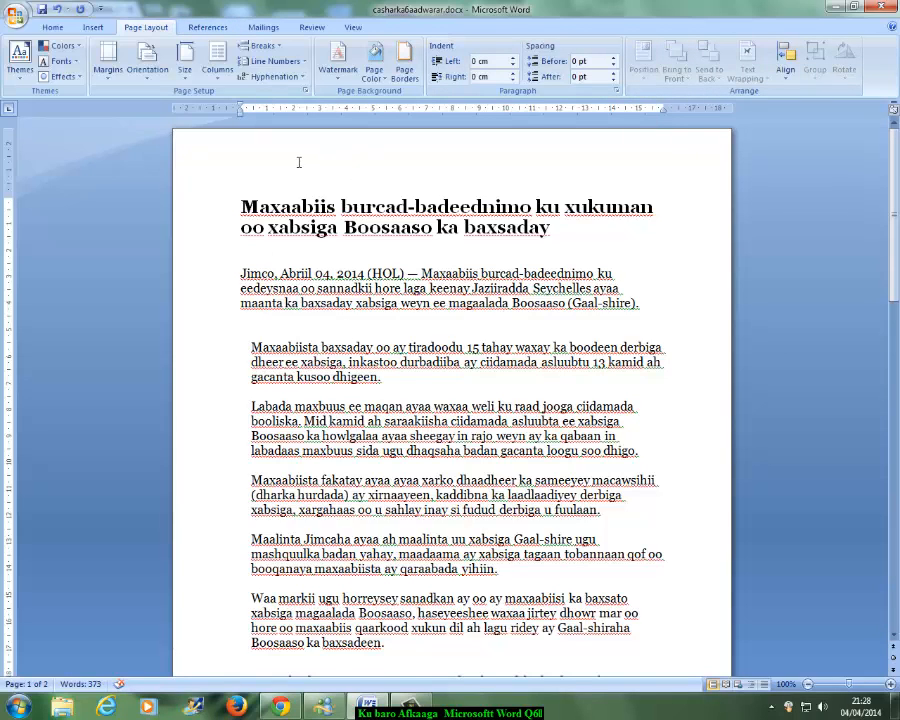
- Switch the page orientation to landscape, look over the page, and return it to portrait
left_click(147, 76)
left_click(142, 132)
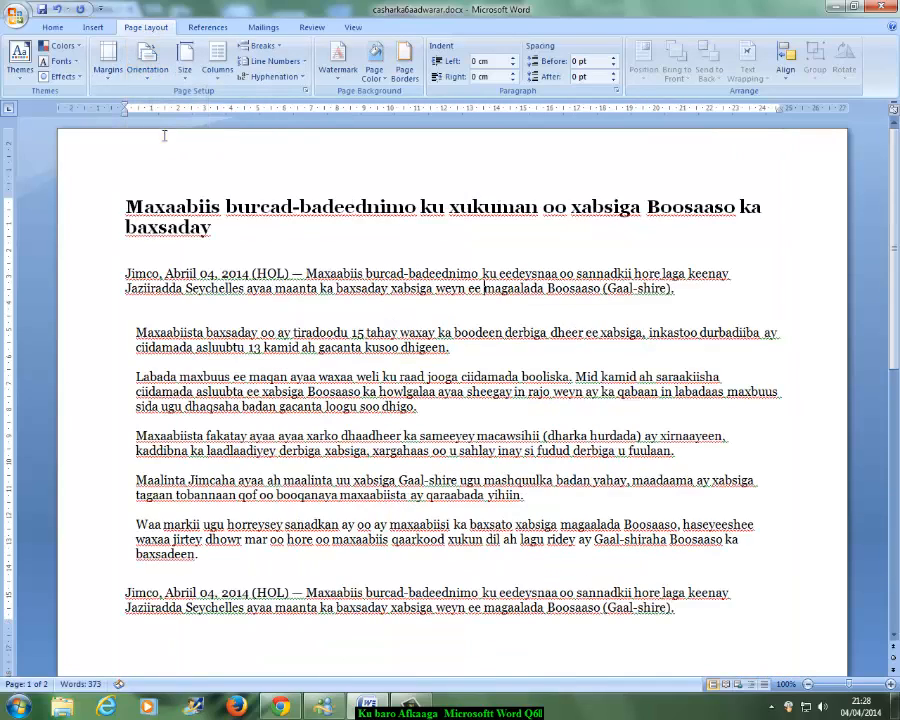
mouse_move(889, 181)
left_mouse_down()
mouse_move(893, 470)
mouse_move(893, 176)
left_mouse_up()
left_click(147, 62)
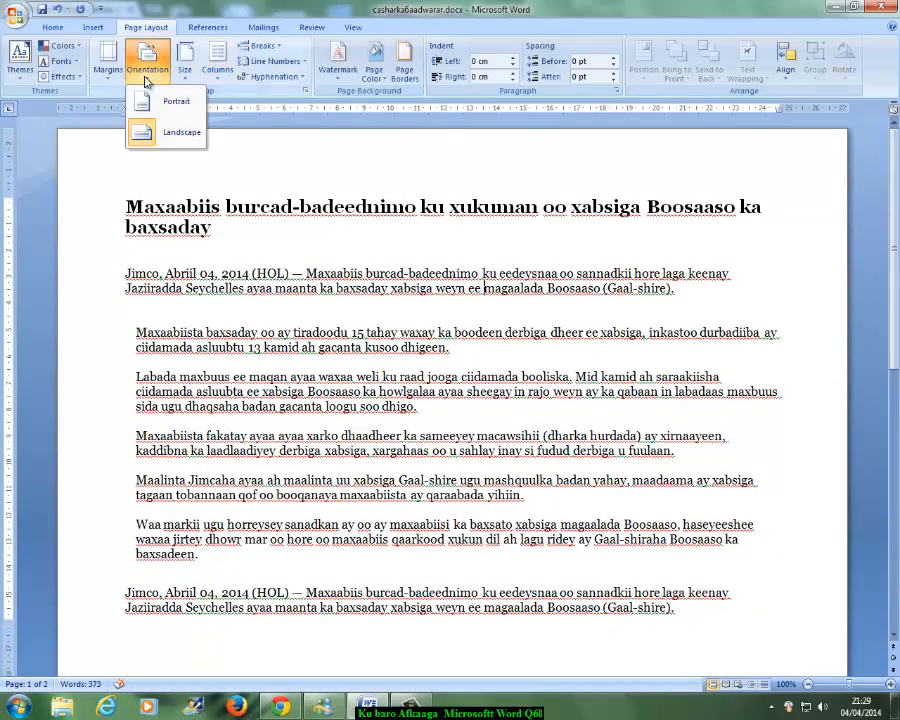
left_click(163, 104)
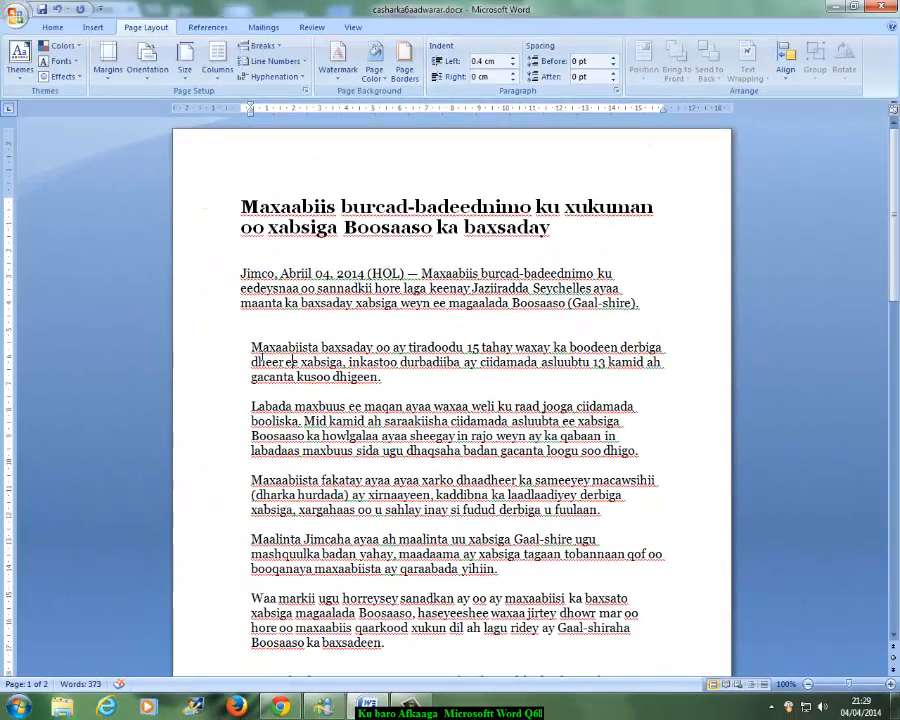
- Select the five indented body paragraphs below the opening paragraph and reduce their left indent to 0 cm
left_click_drag(251, 347, 386, 643)
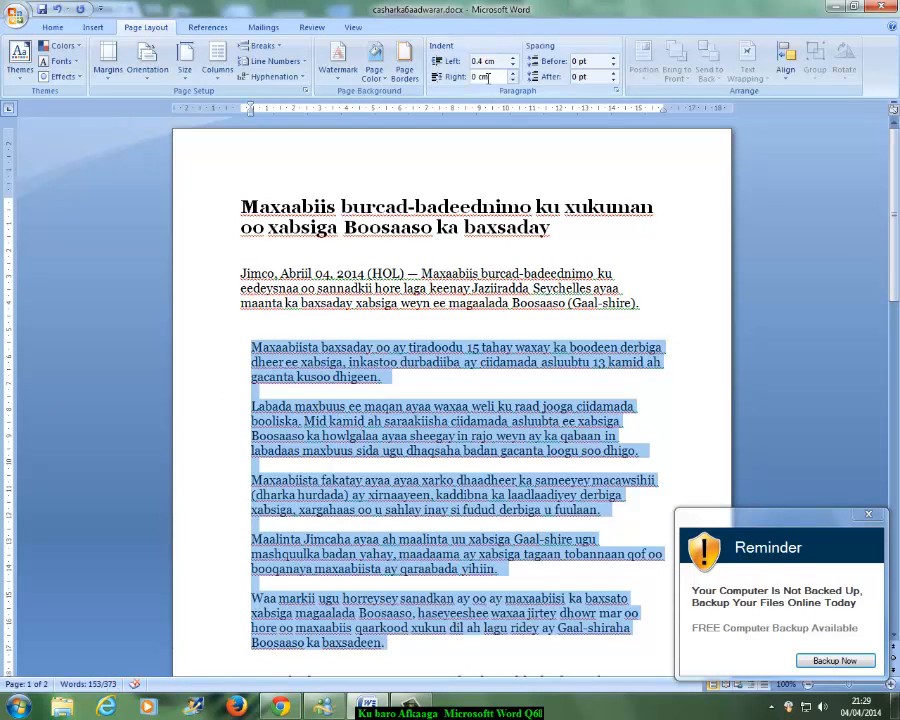
left_click(512, 67)
left_click(512, 66)
left_click(512, 66)
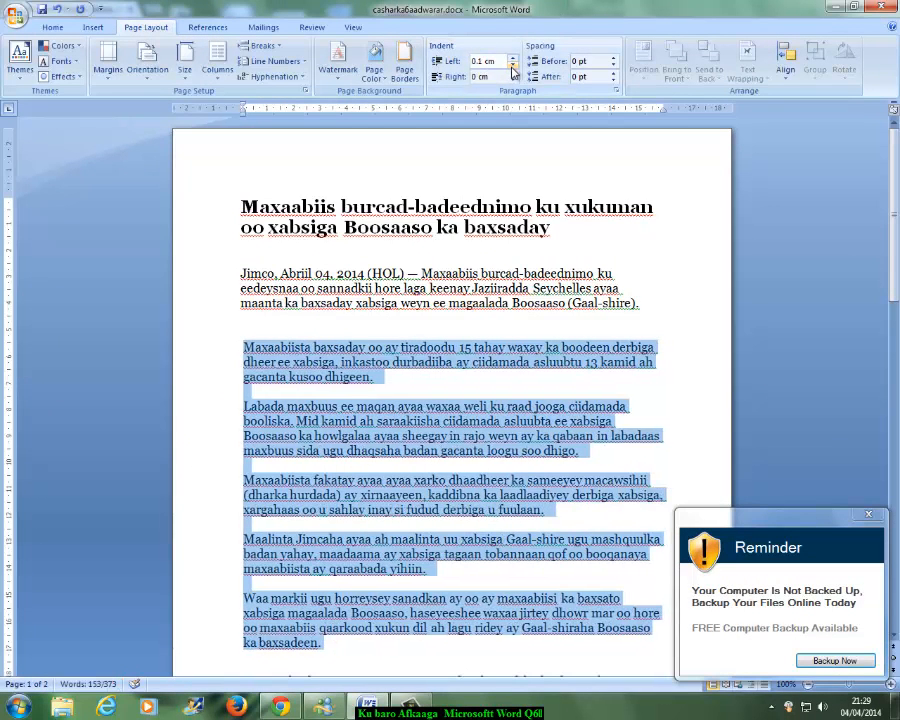
left_click(512, 66)
left_click(382, 383)
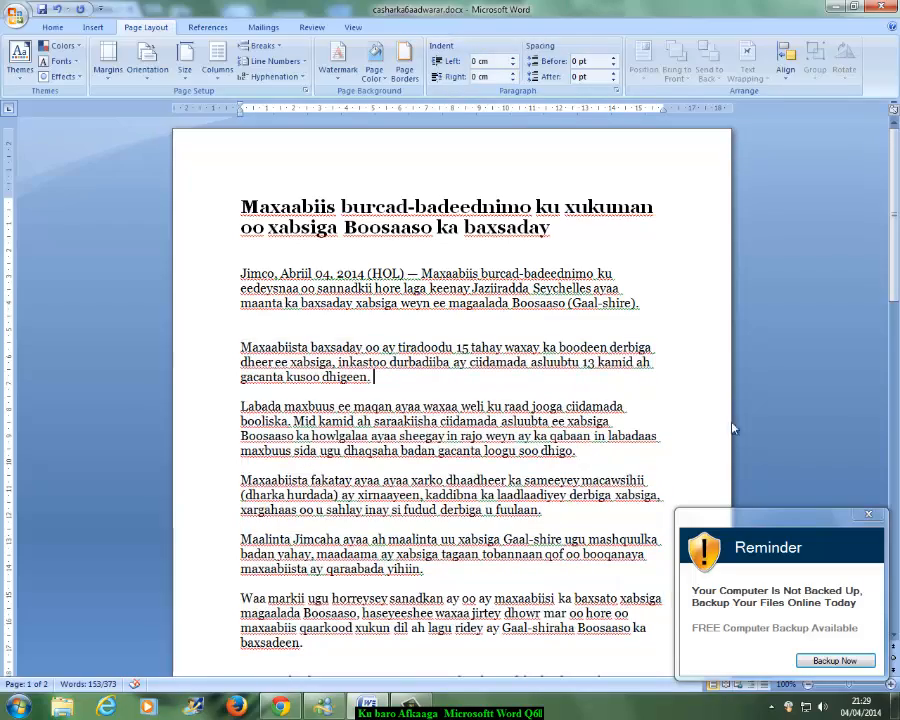
left_click_drag(893, 270, 898, 175)
left_click(336, 254)
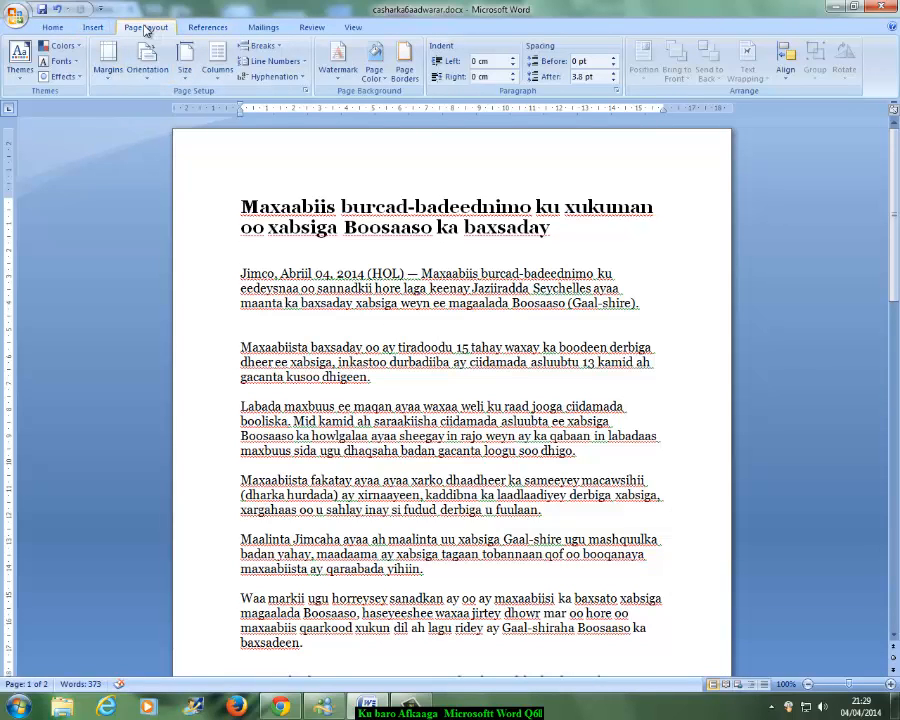
left_click(147, 62)
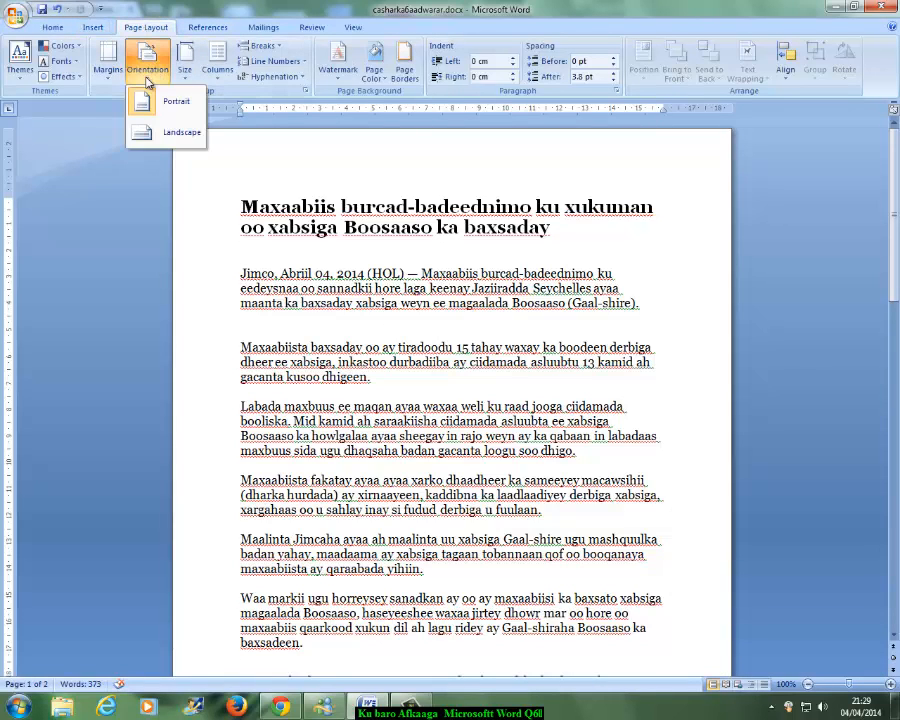
left_click(172, 12)
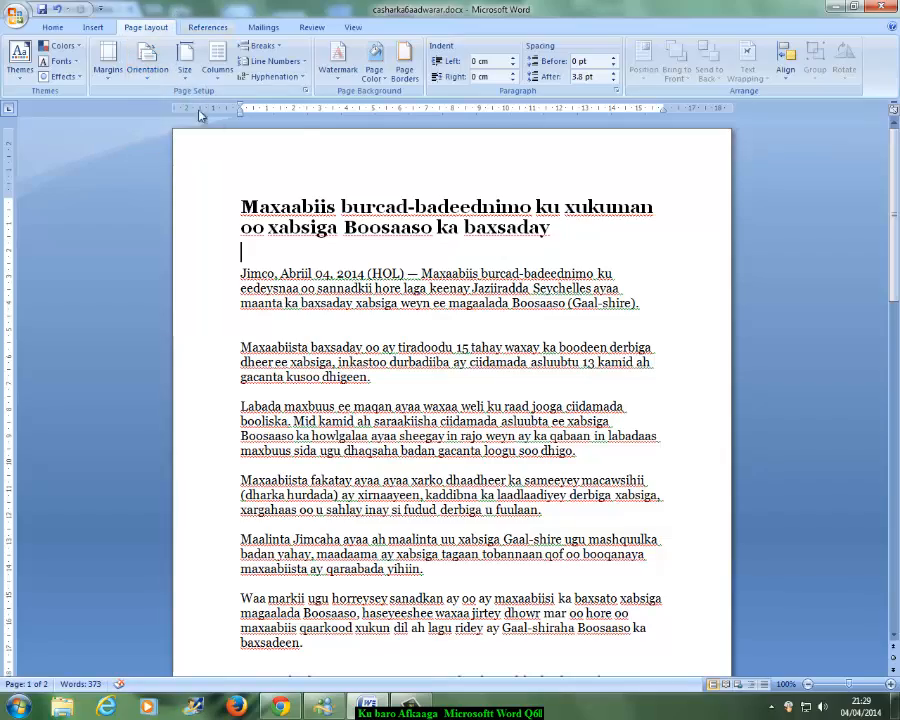
left_click(217, 62)
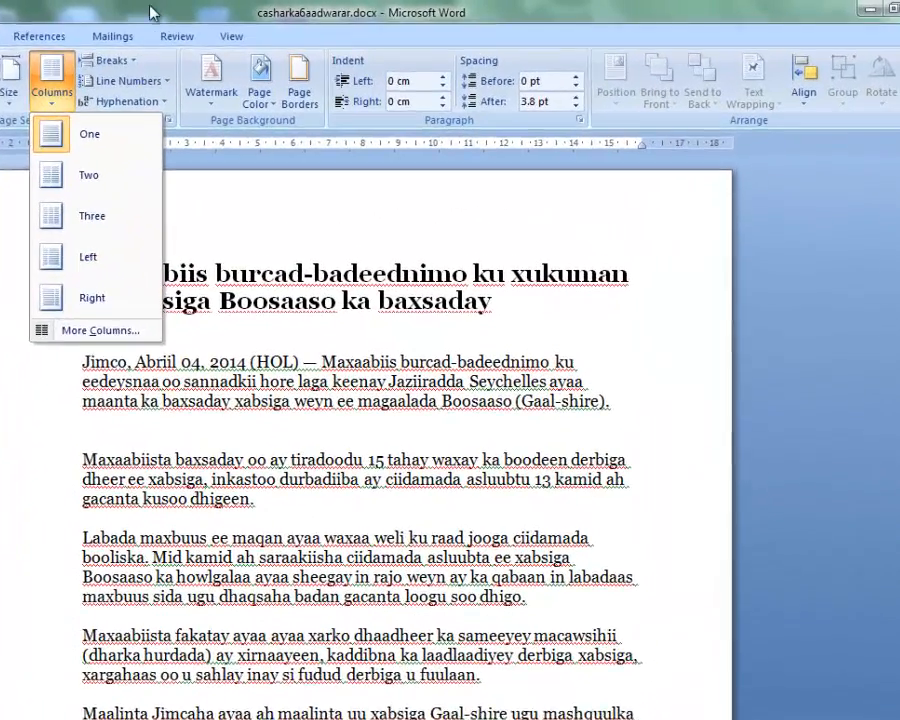
left_click(292, 10)
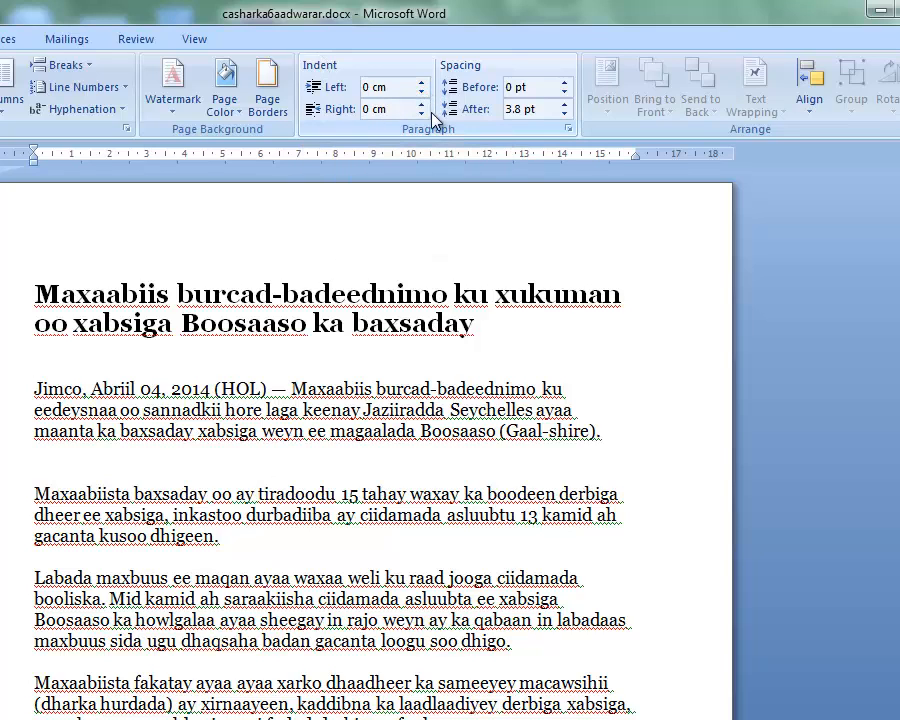
- Raise the opening paragraph's right indent to 0.2 cm and on to 0.3 cm, then return it to 0 cm
left_click(263, 410)
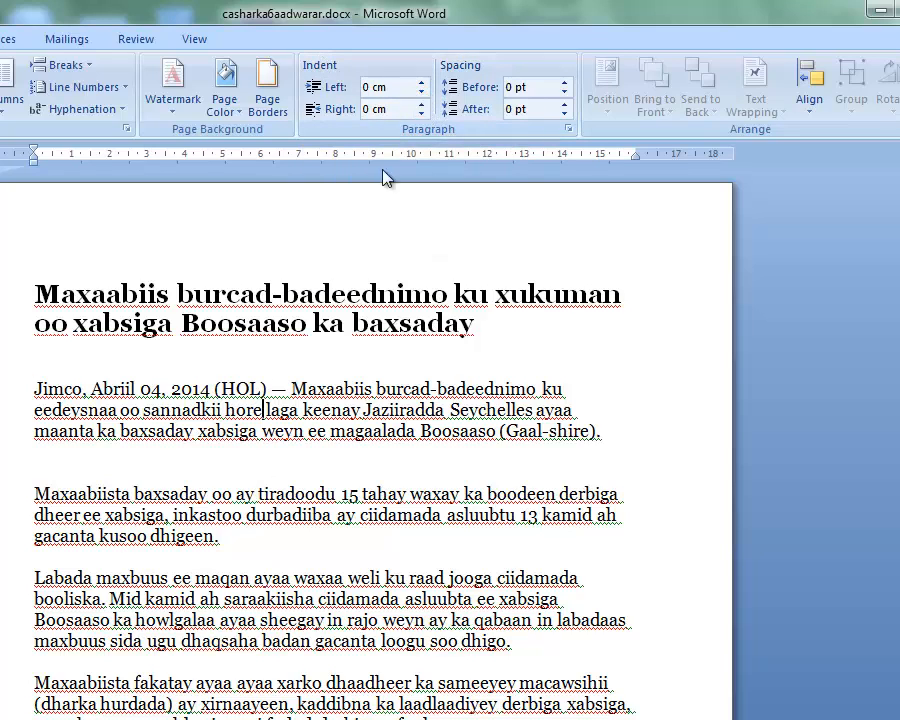
left_click(421, 104)
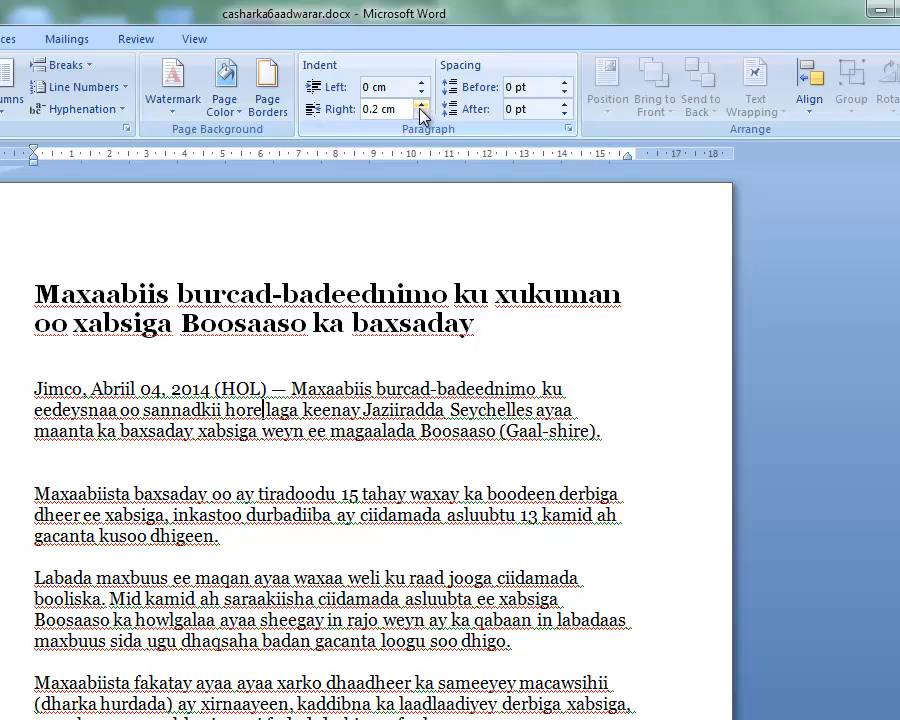
left_click(171, 410)
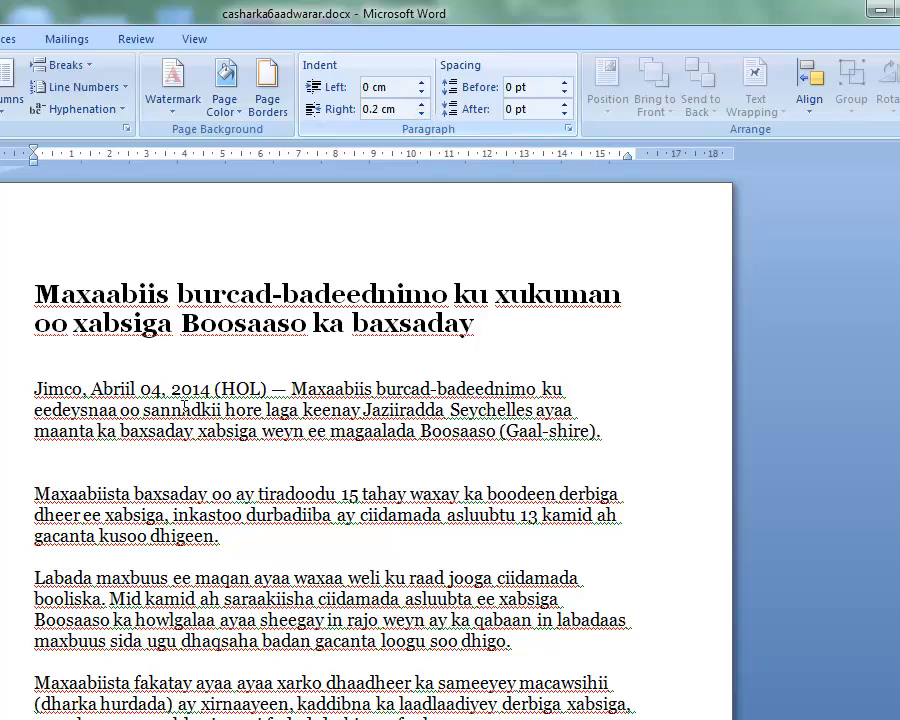
left_click(421, 104)
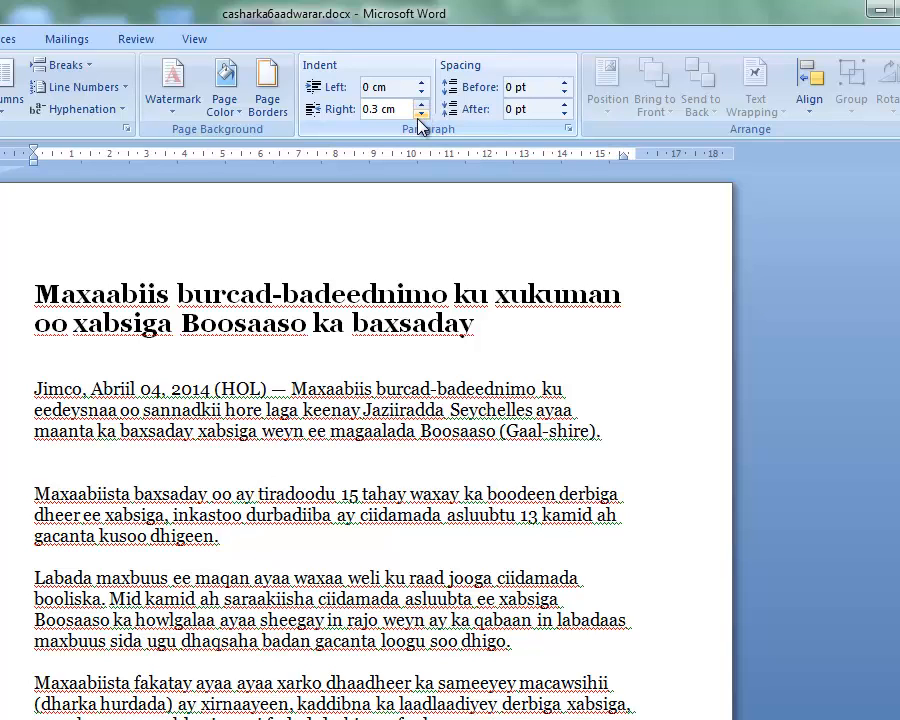
left_click(421, 115)
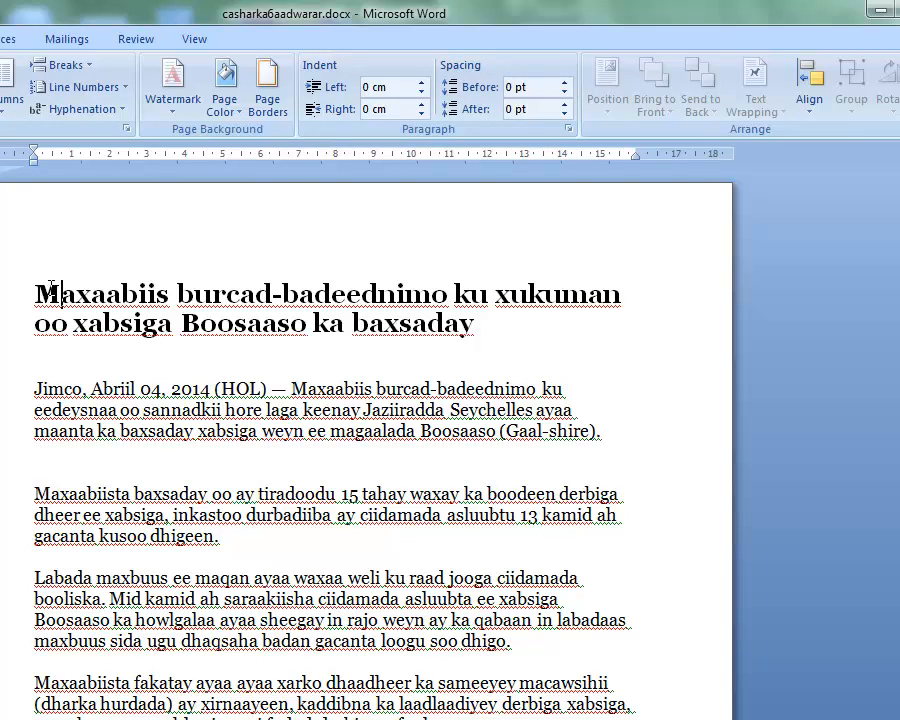
- Switch to the Hiiraan Online page in Chrome, copy the article from headline to byline, and return to Word
key("alt+Tab")
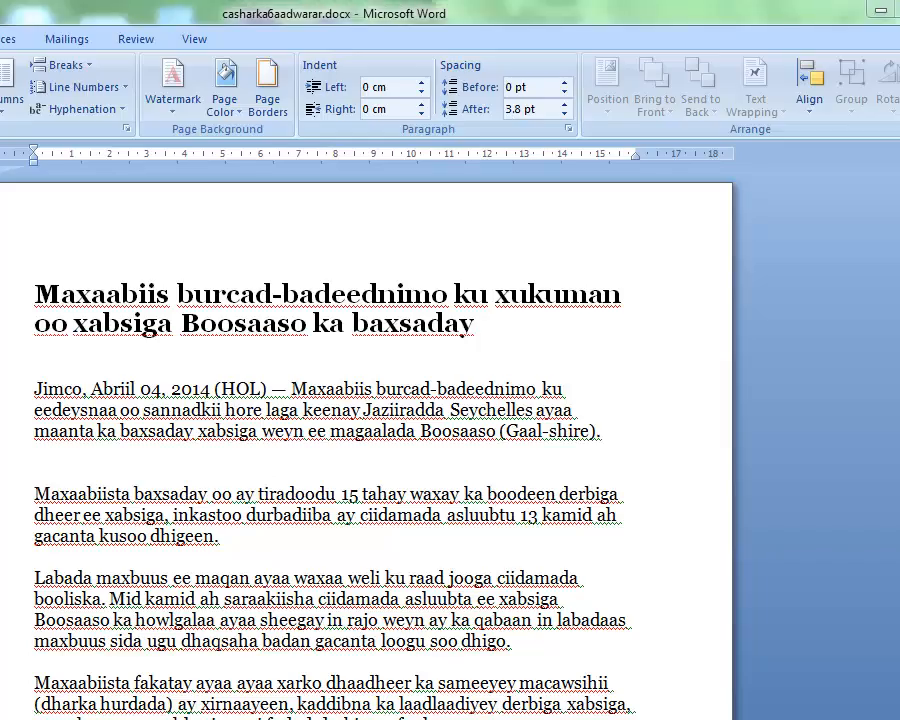
left_click(130, 402)
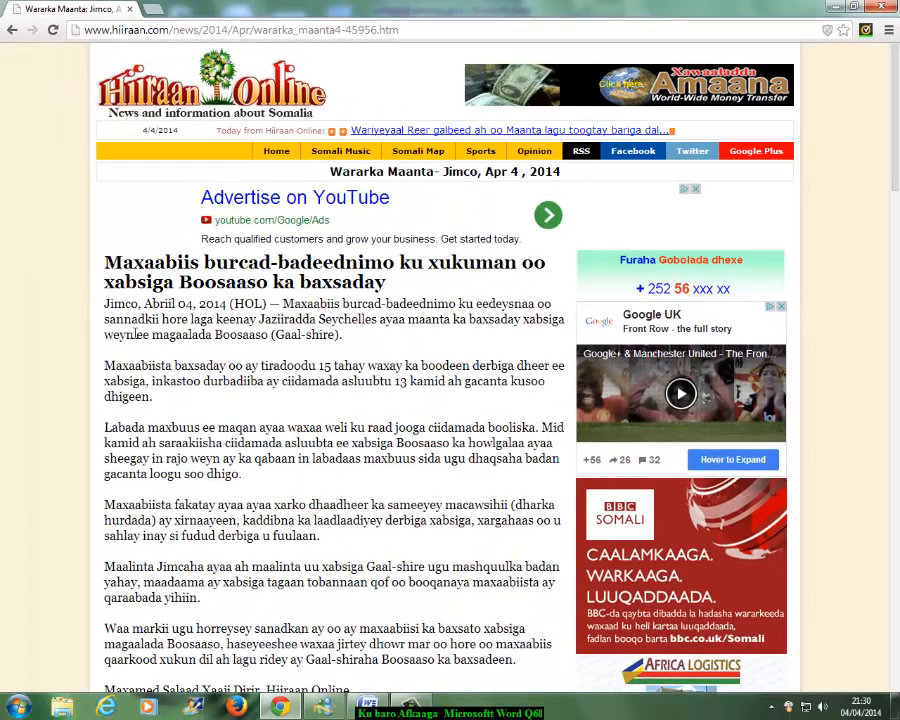
left_click_drag(106, 264, 520, 662)
right_click(338, 372)
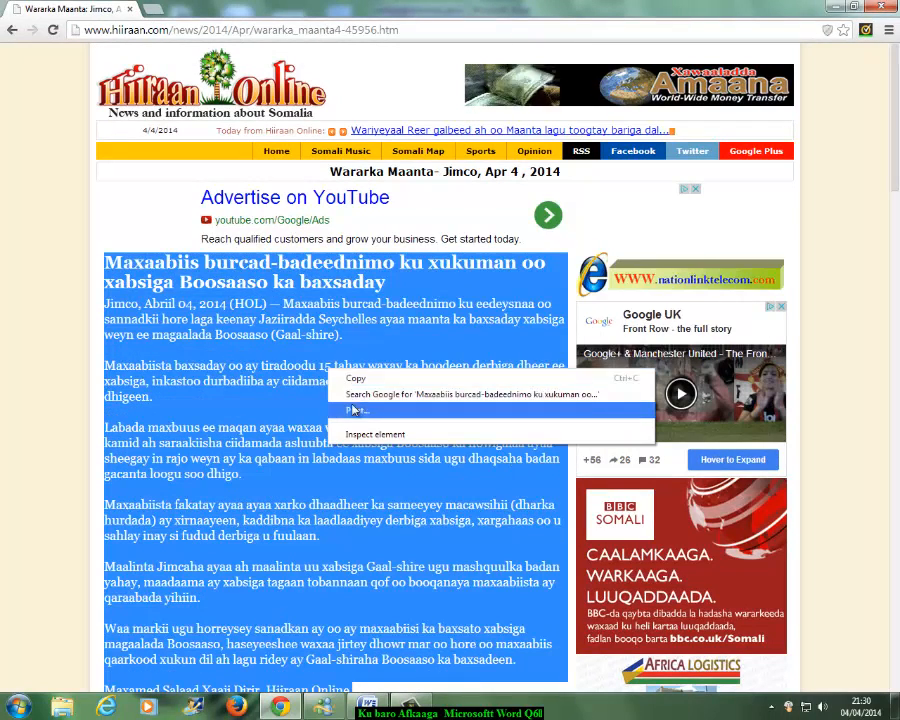
left_click(347, 377)
left_click(365, 711)
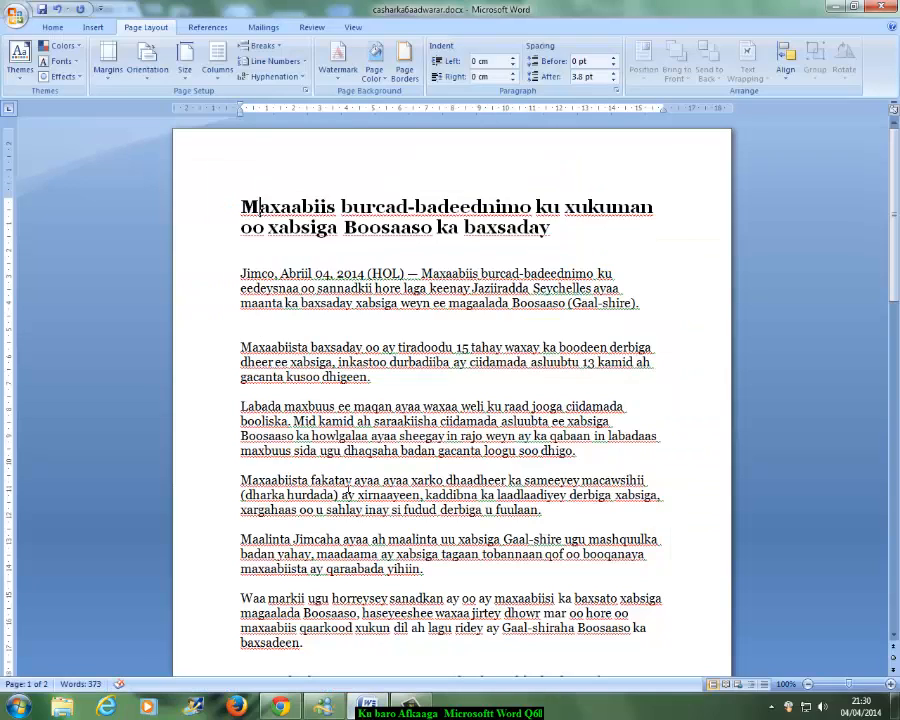
left_click(15, 14)
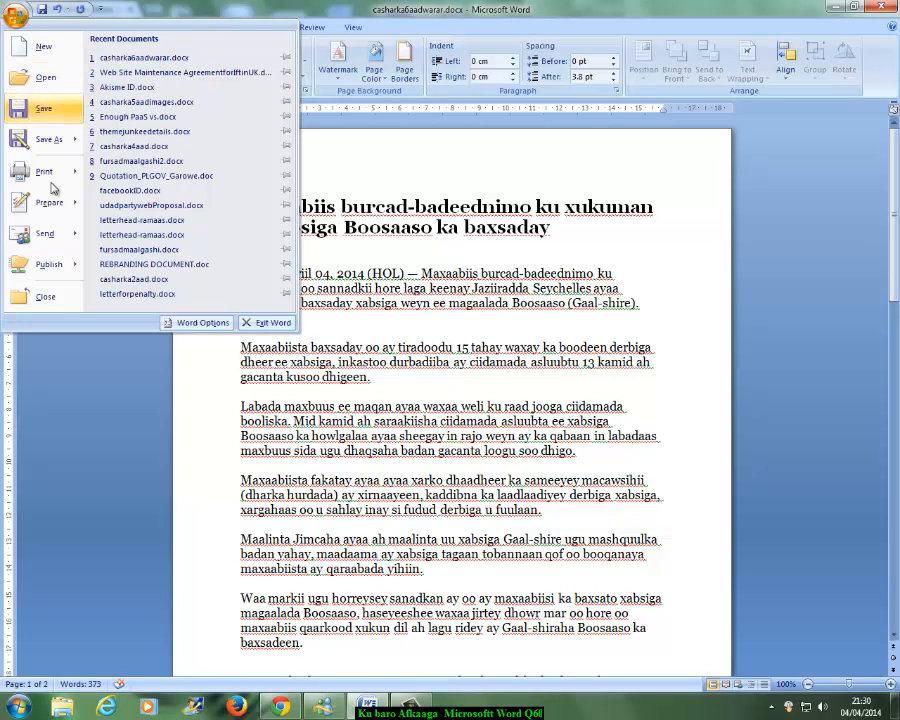
mouse_move(45, 264)
left_click(135, 6)
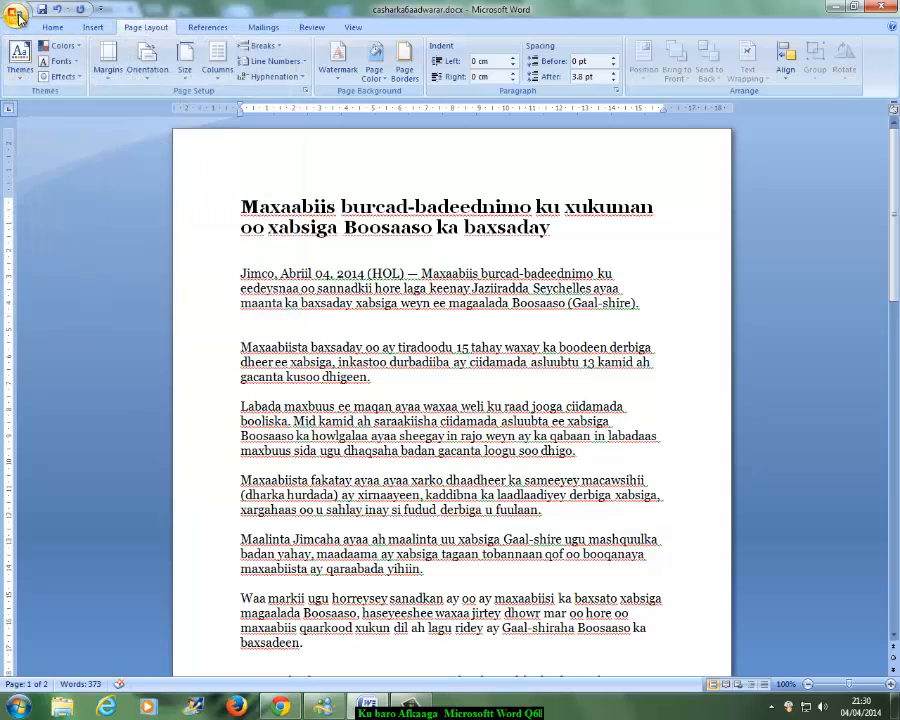
left_click(15, 16)
left_click(244, 19)
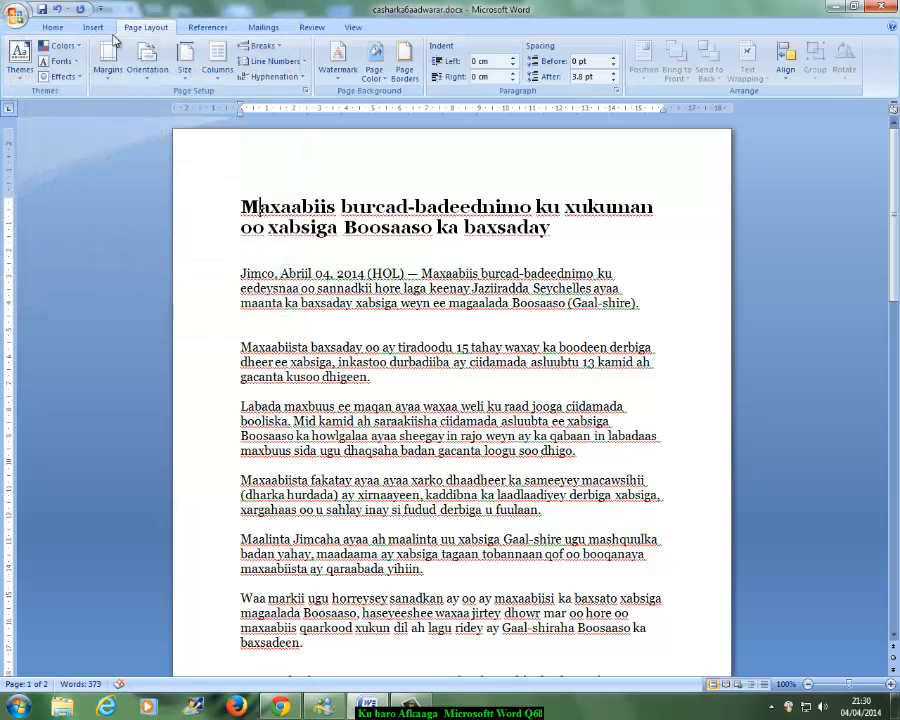
left_click(50, 27)
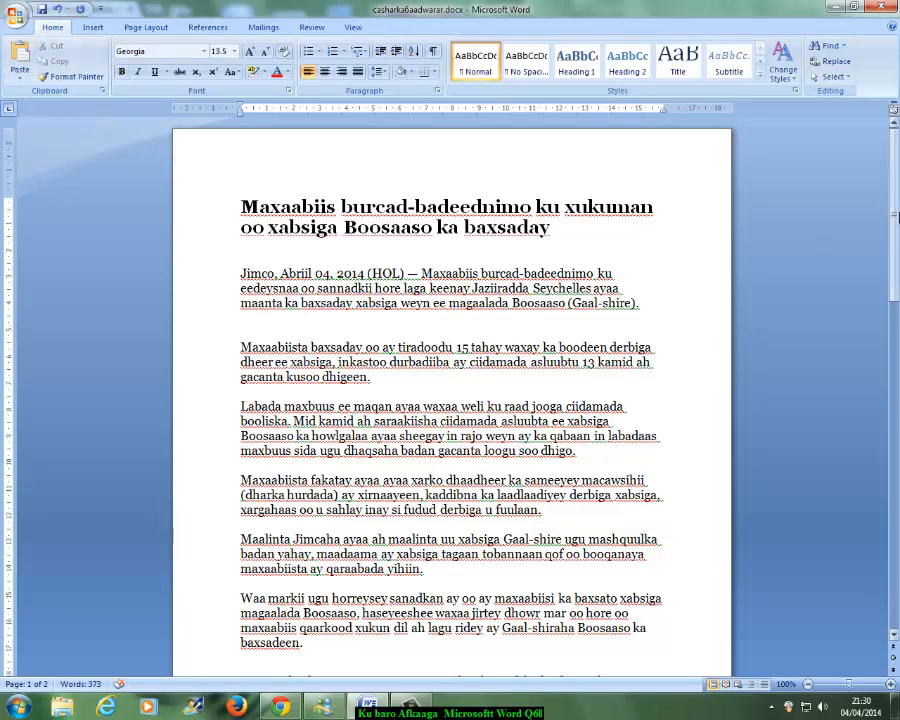
left_click_drag(897, 205, 897, 160)
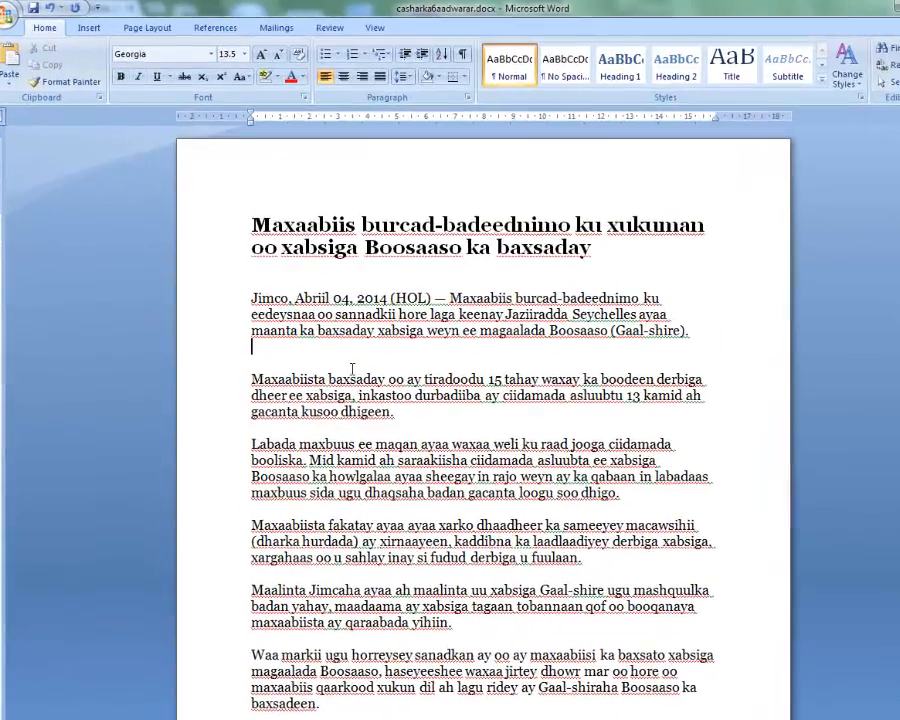